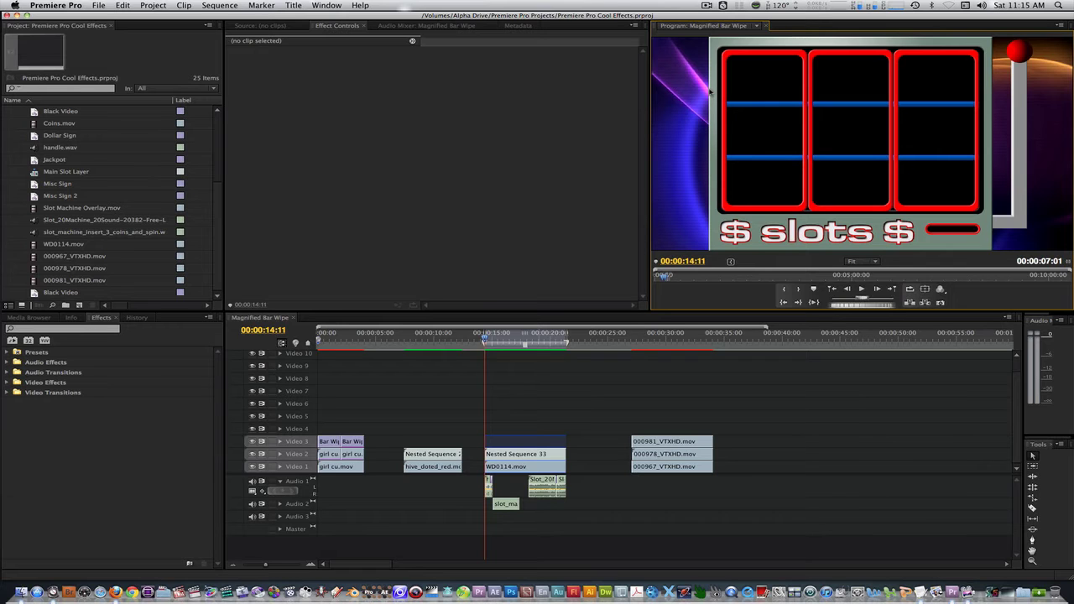
Step: Play the slot machine animation with the Program monitor maximized
key("grave")
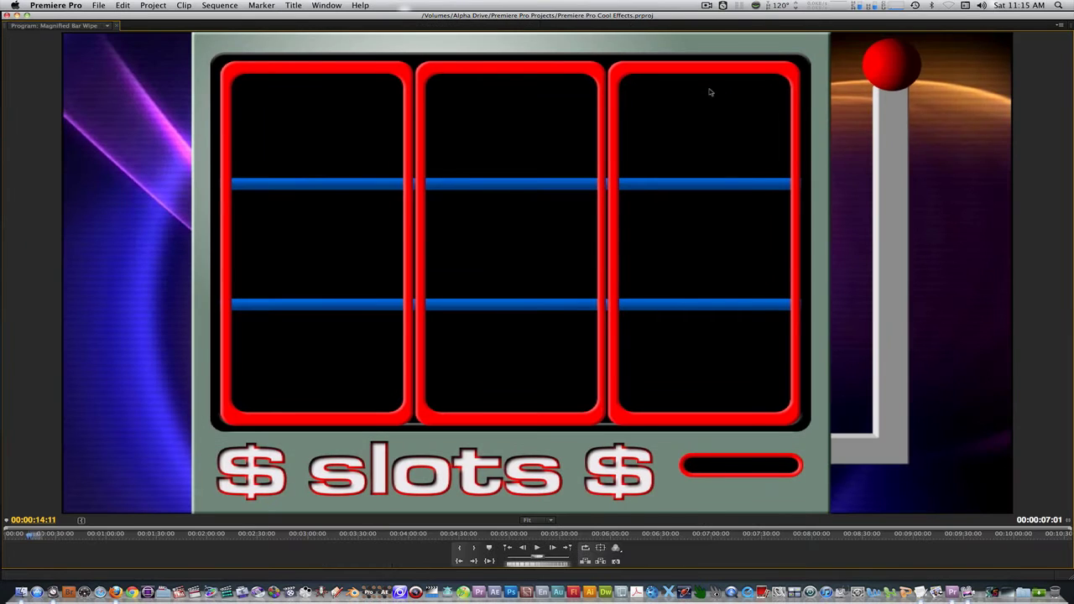
key("space")
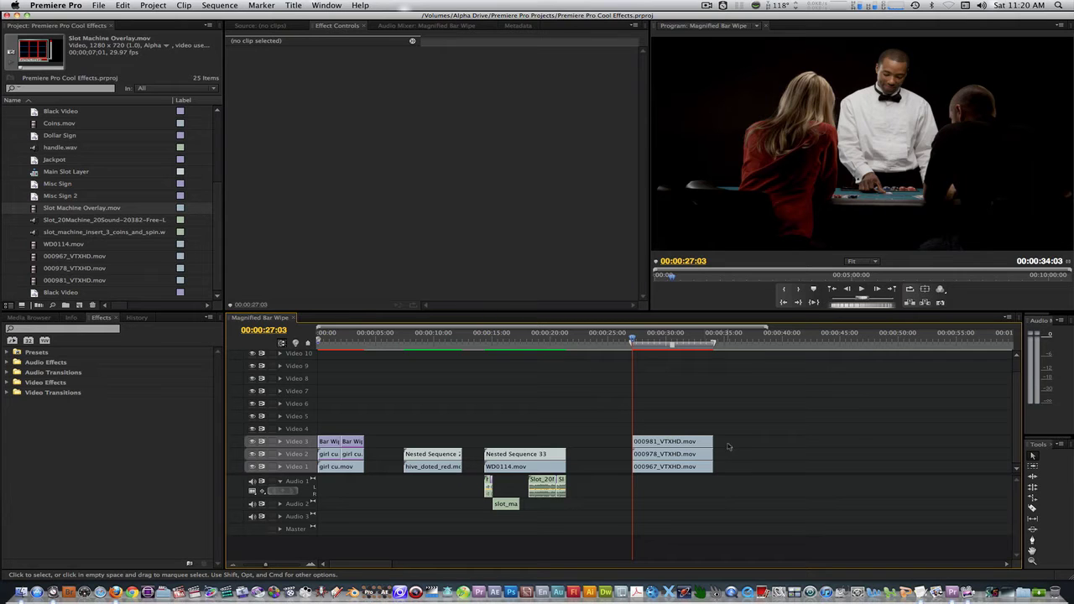
Step: Disable the stacked 000981 and 000978 VTXHD clips
left_click_drag(728, 433, 681, 459)
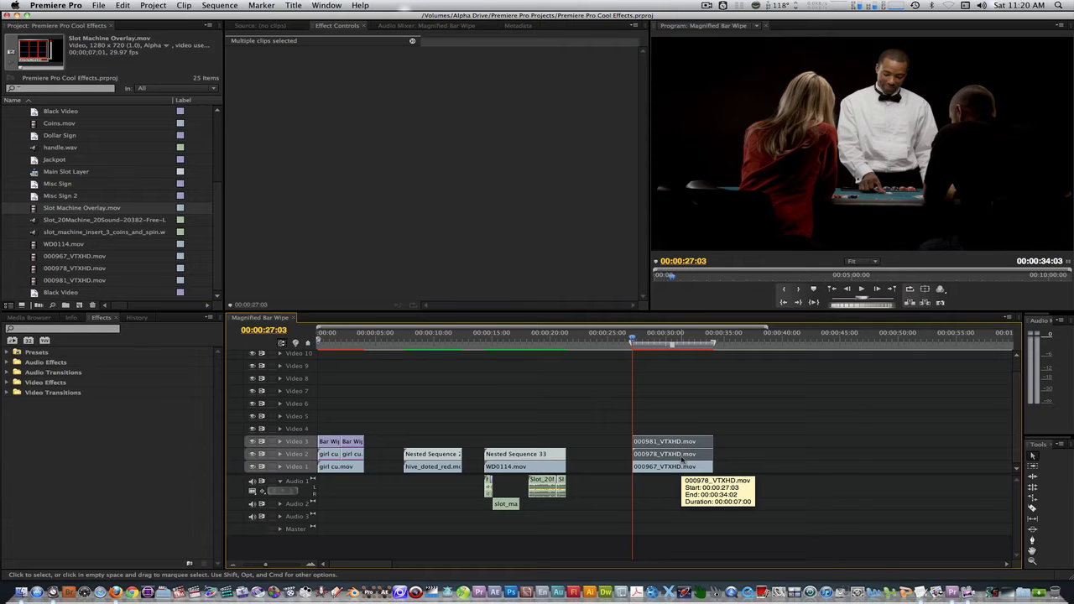
right_click(681, 459)
left_click(695, 381)
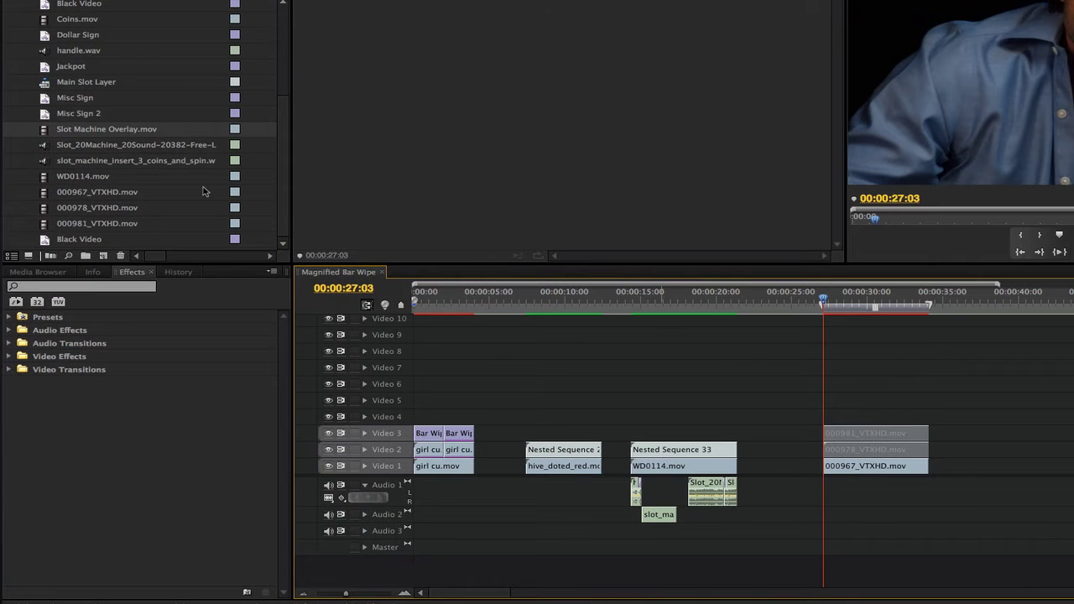
Step: Apply the Replicate, Crop and Offset effects to 000967_VTXHD.mov
left_click(90, 287)
type("replicate")
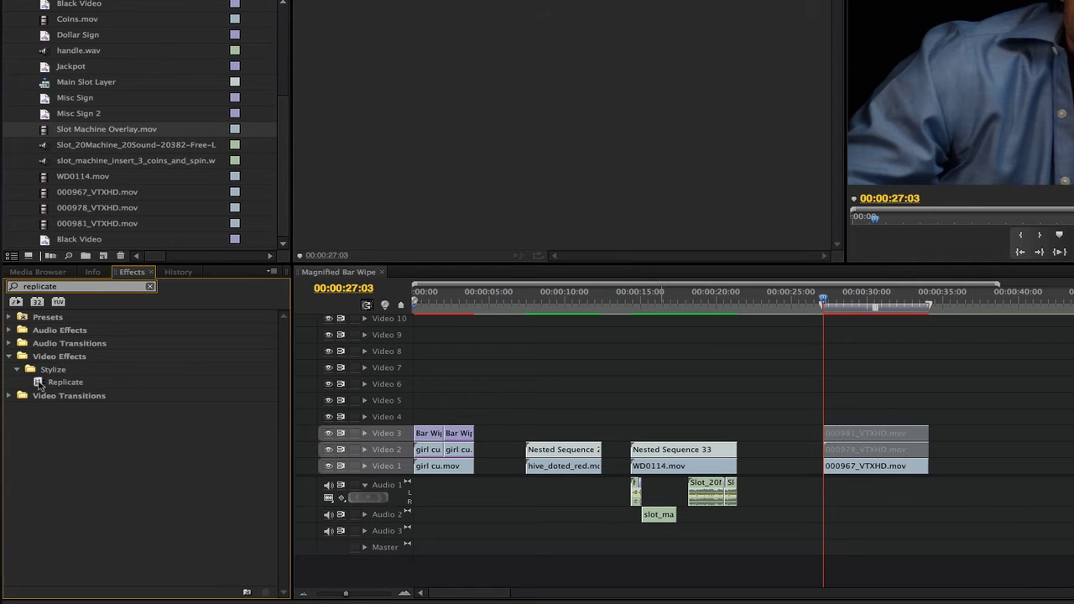
left_click(38, 385)
left_click_drag(39, 385, 850, 474)
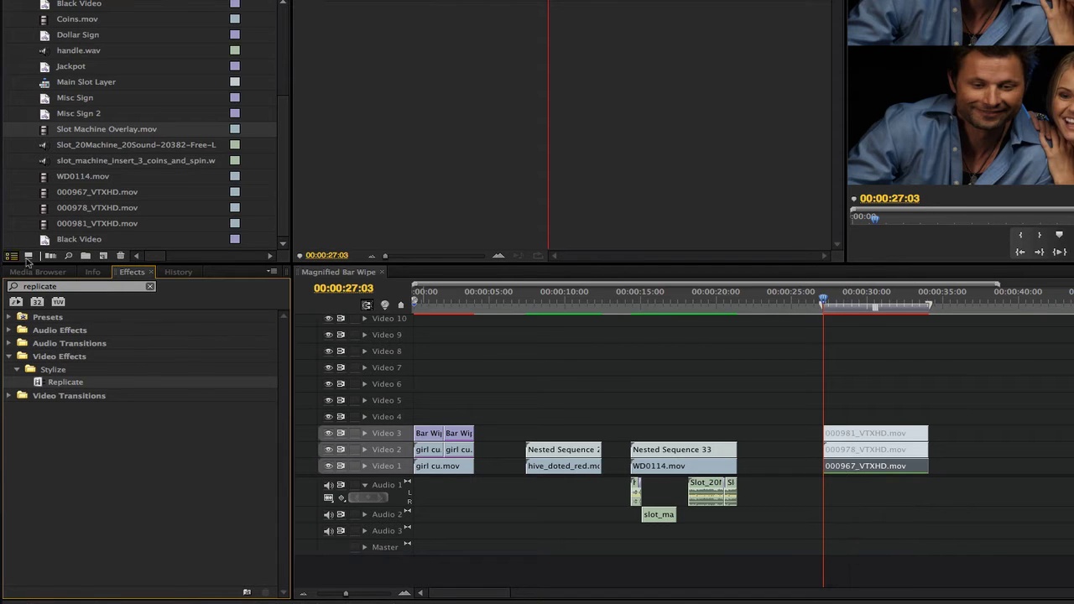
left_click(74, 291)
type("crop")
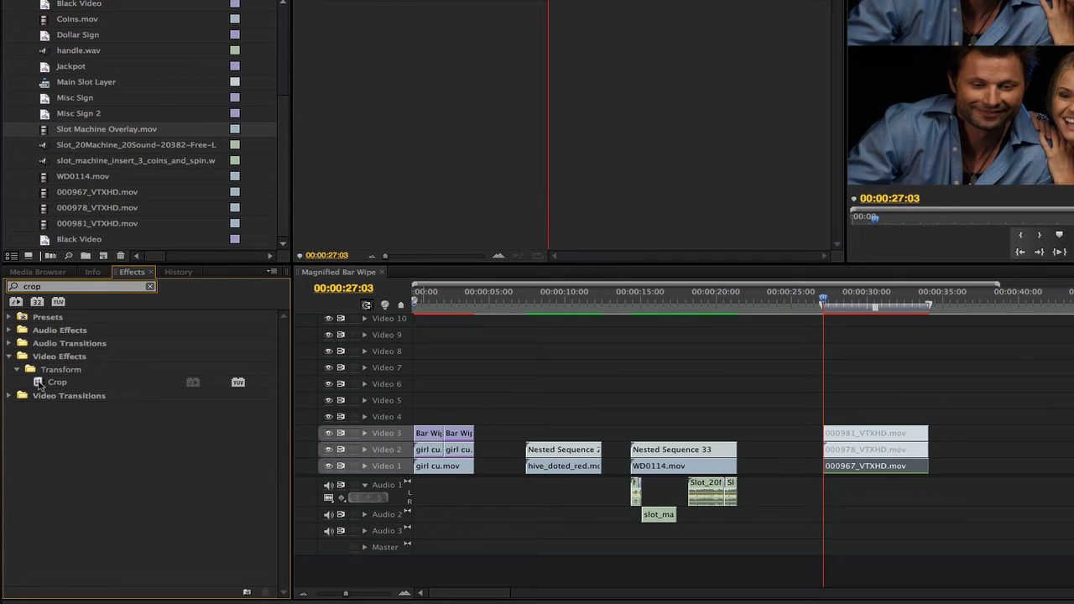
left_click_drag(38, 385, 850, 472)
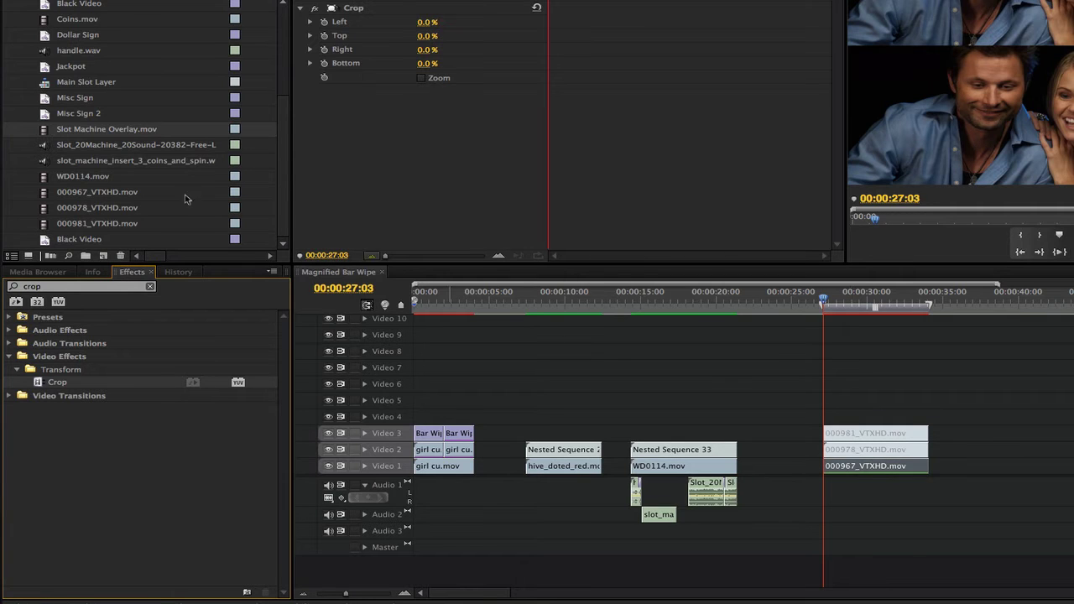
double_click(56, 288)
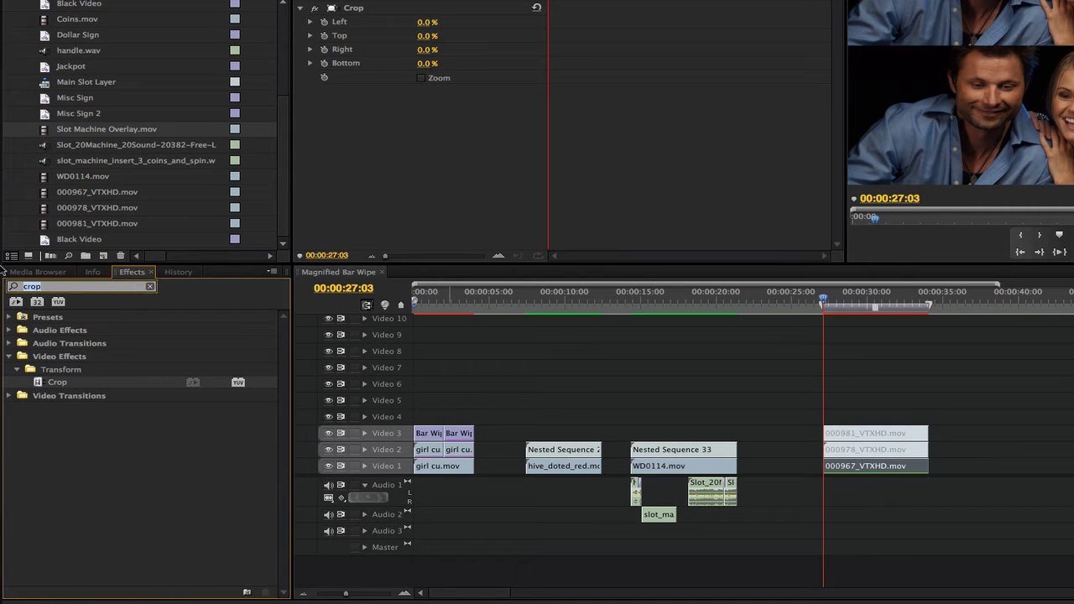
type("offset")
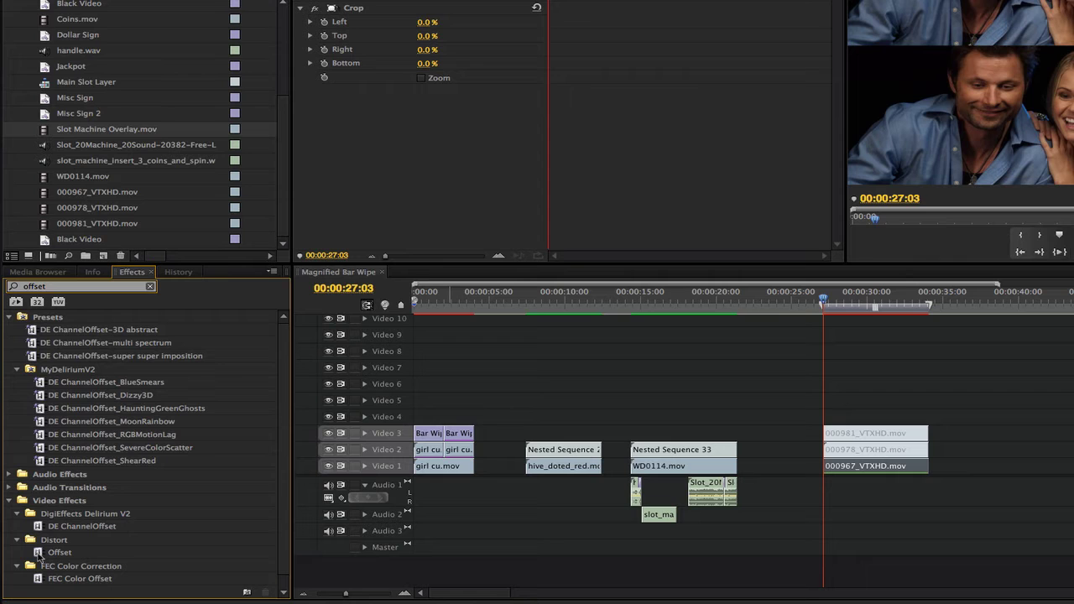
left_click_drag(38, 555, 878, 474)
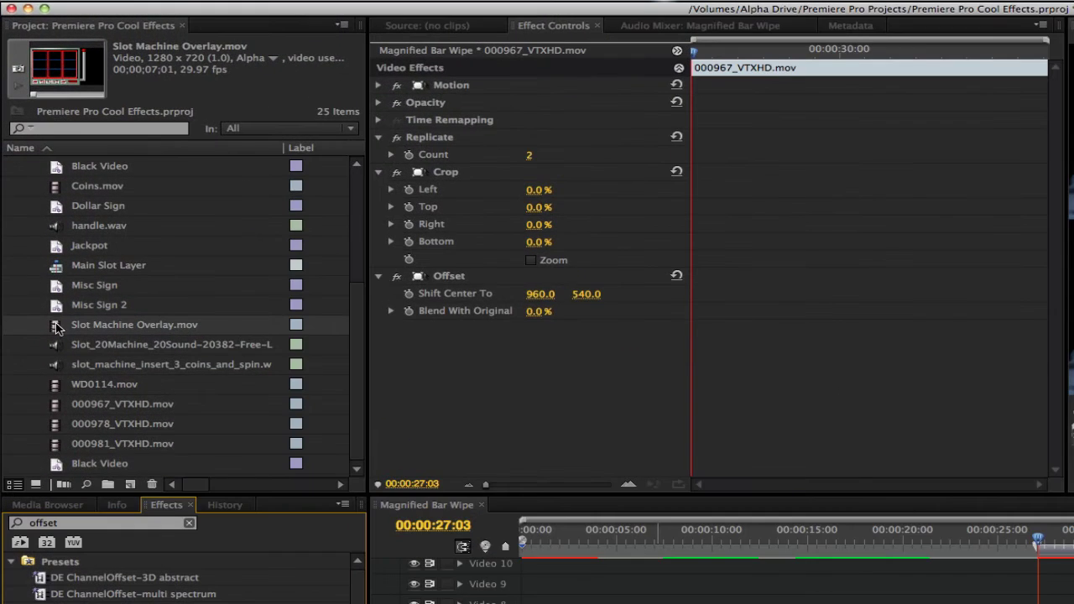
Step: Clear the effect search and place Slot Machine Overlay.mov on Video 4 at 00:00:27:03
left_click(56, 192)
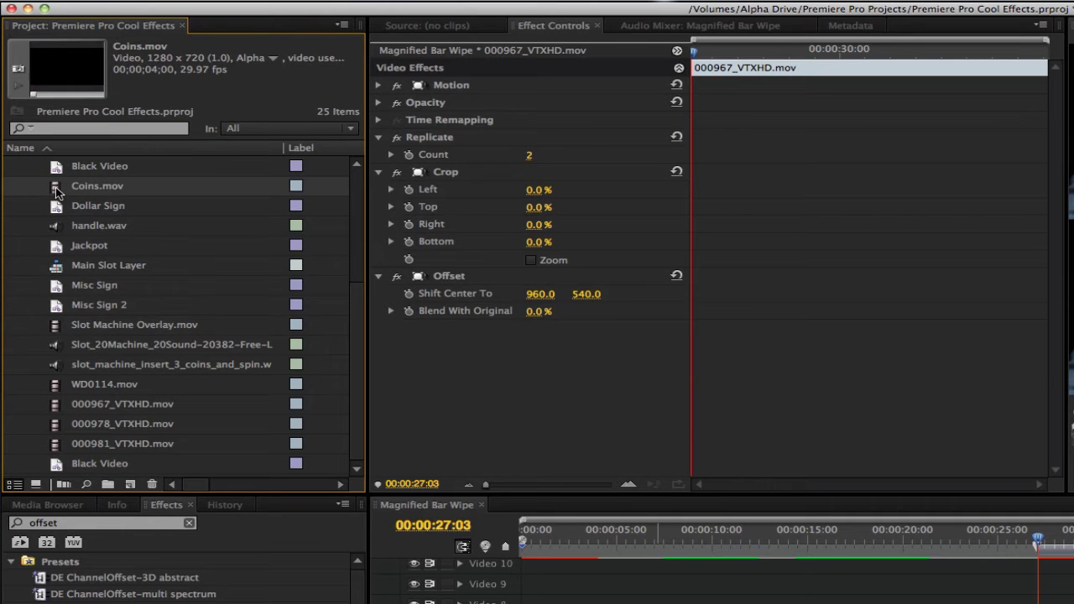
left_click(189, 523)
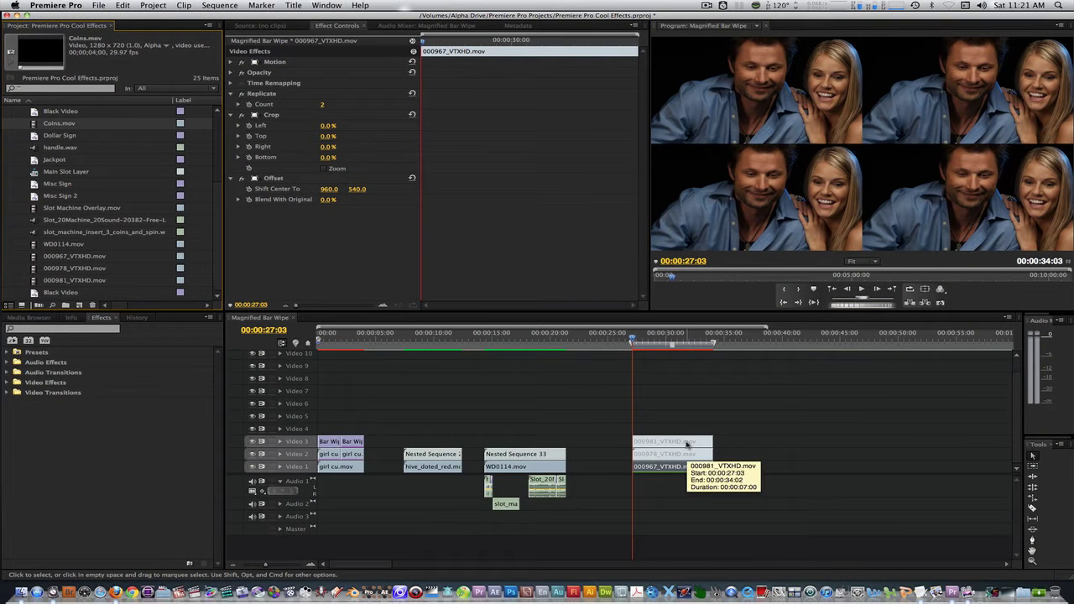
left_click_drag(81, 207, 647, 430)
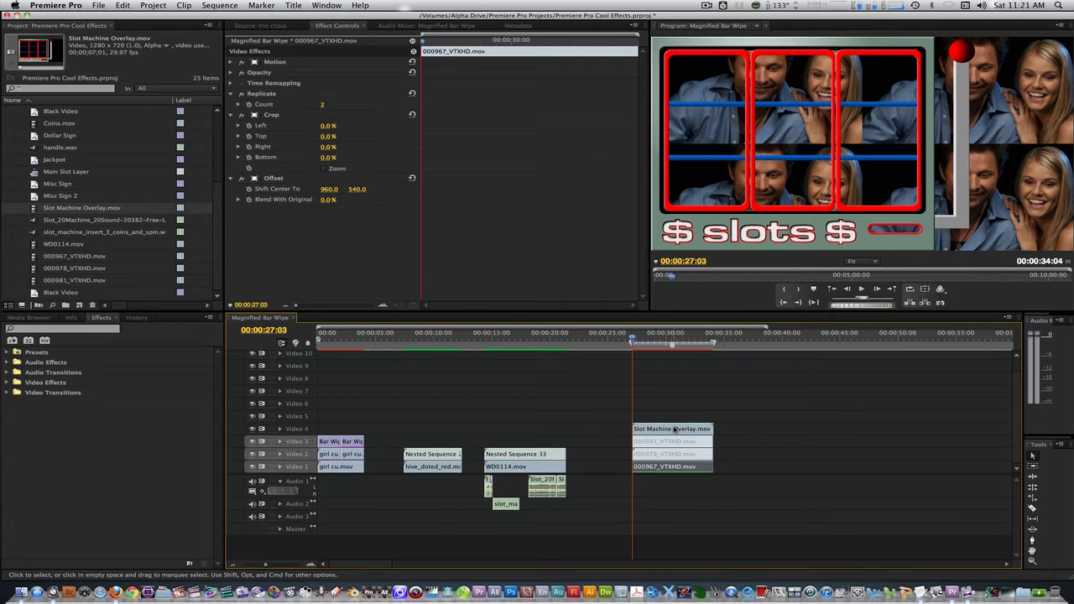
key("=")
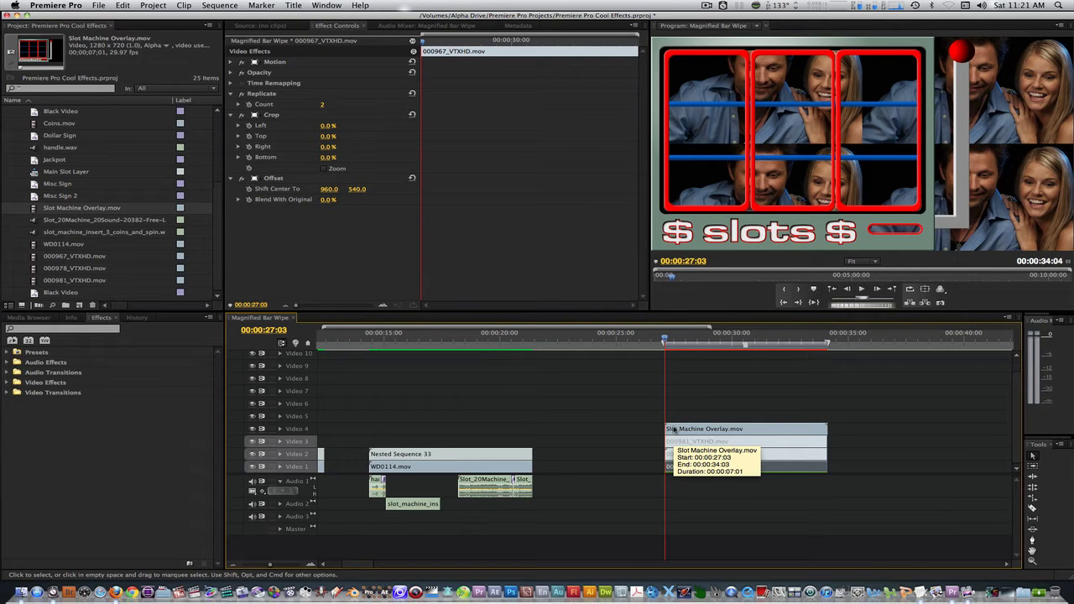
Step: Turn off Opacity keyframing and set the Slot Machine Overlay clip's Opacity to 50%
left_click(679, 431)
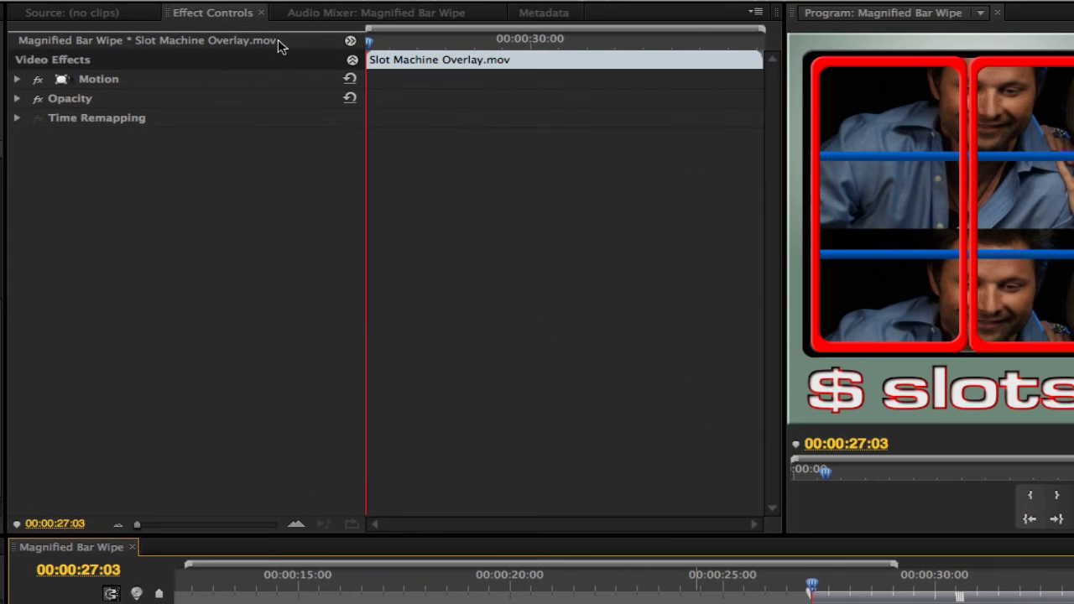
left_click(213, 13)
left_click(18, 100)
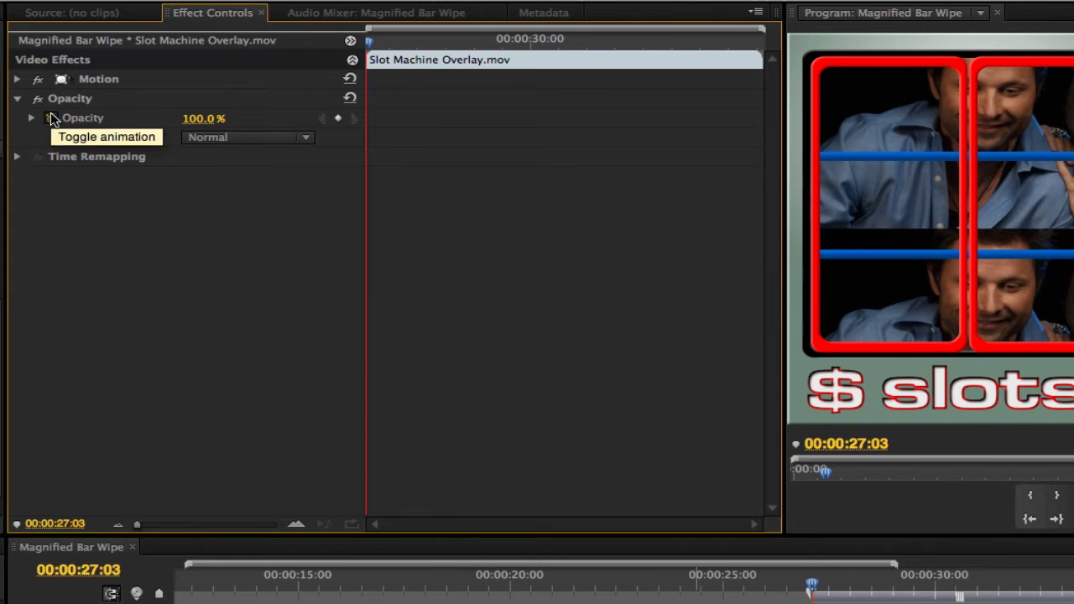
left_click(50, 117)
left_click(204, 120)
type("50")
key("Return")
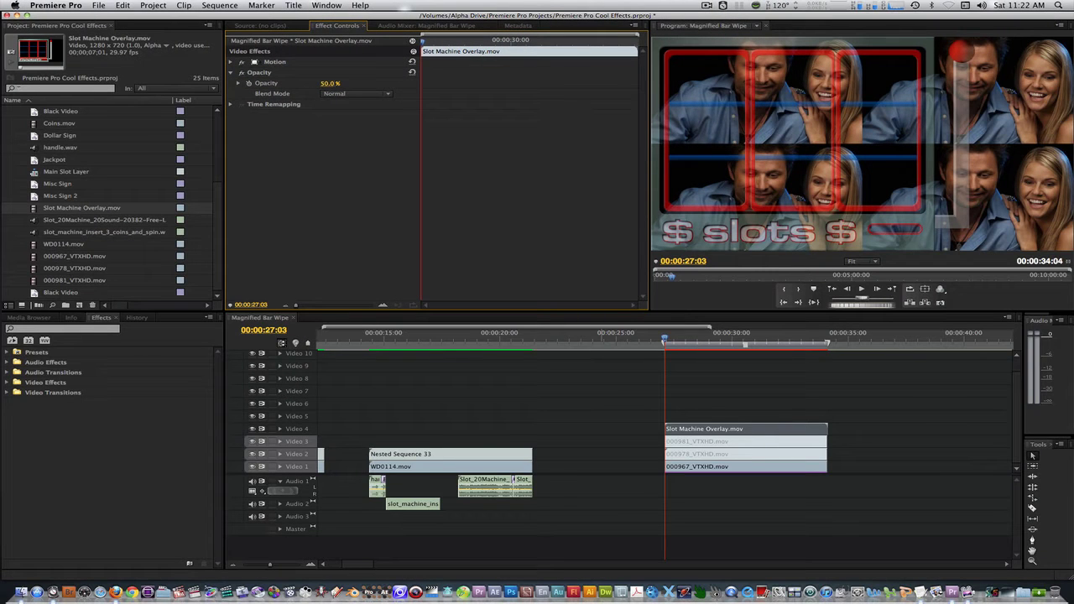
key("super+shift+a")
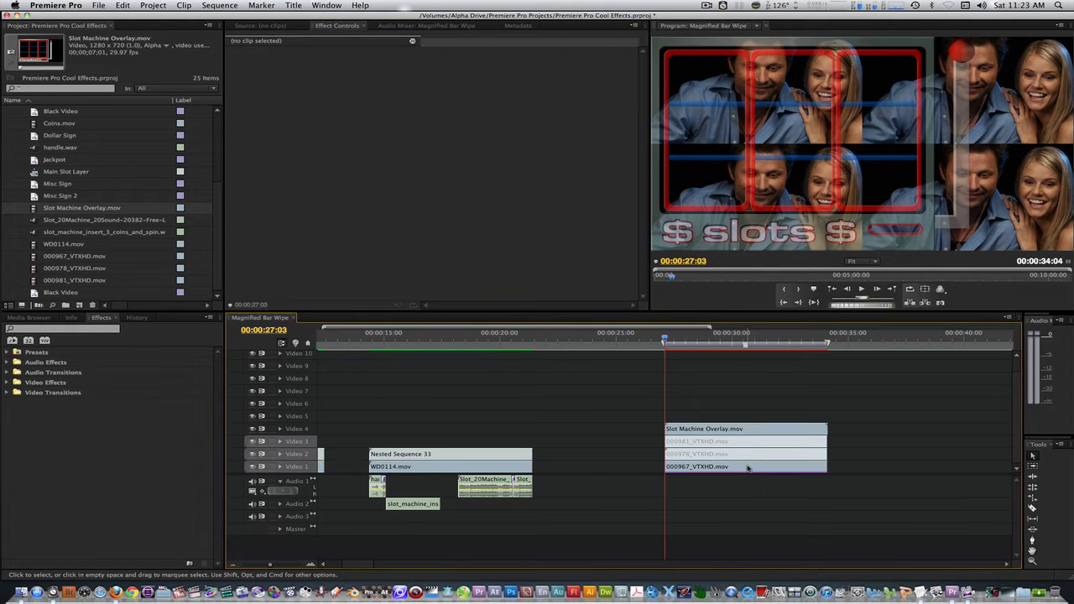
Step: Set 000967_VTXHD.mov's Replicate Count to 3 and Crop Left to 73%
left_click(748, 468)
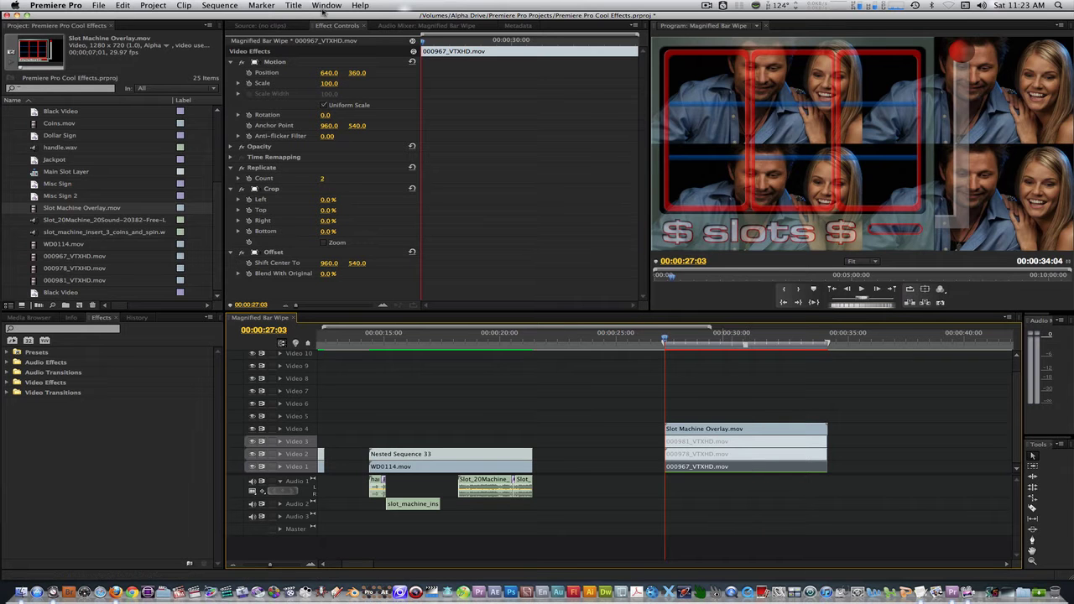
left_click(305, 50)
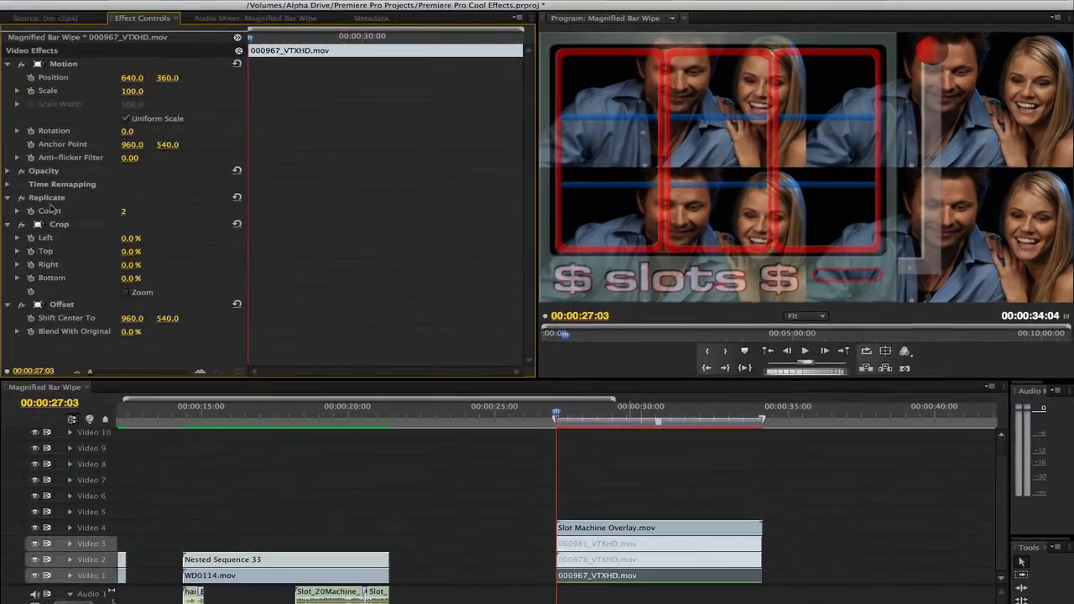
left_click(55, 198)
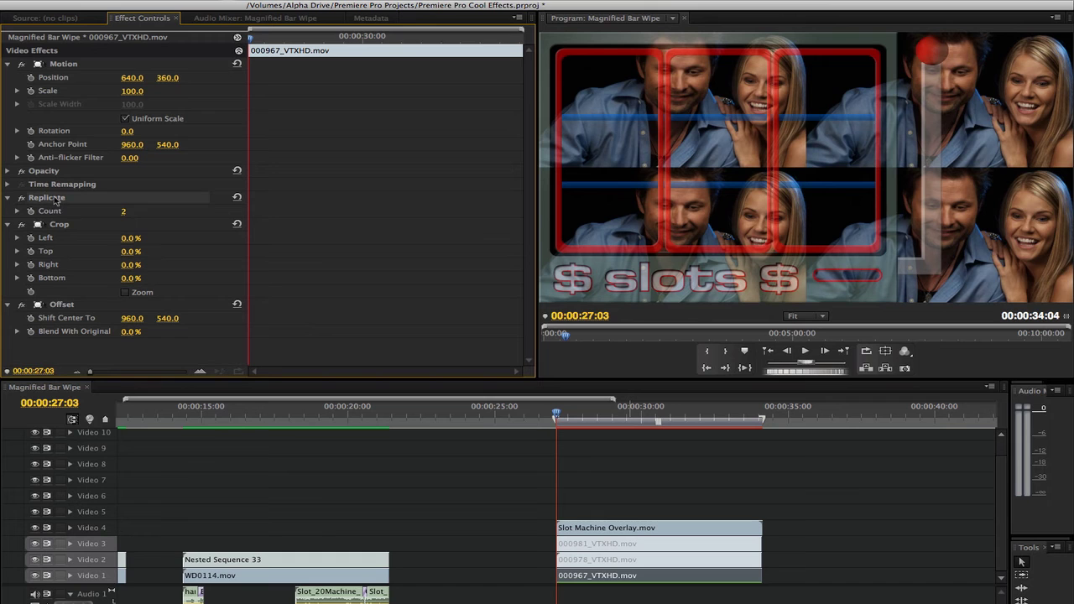
left_click(124, 211)
type("3")
key("Return")
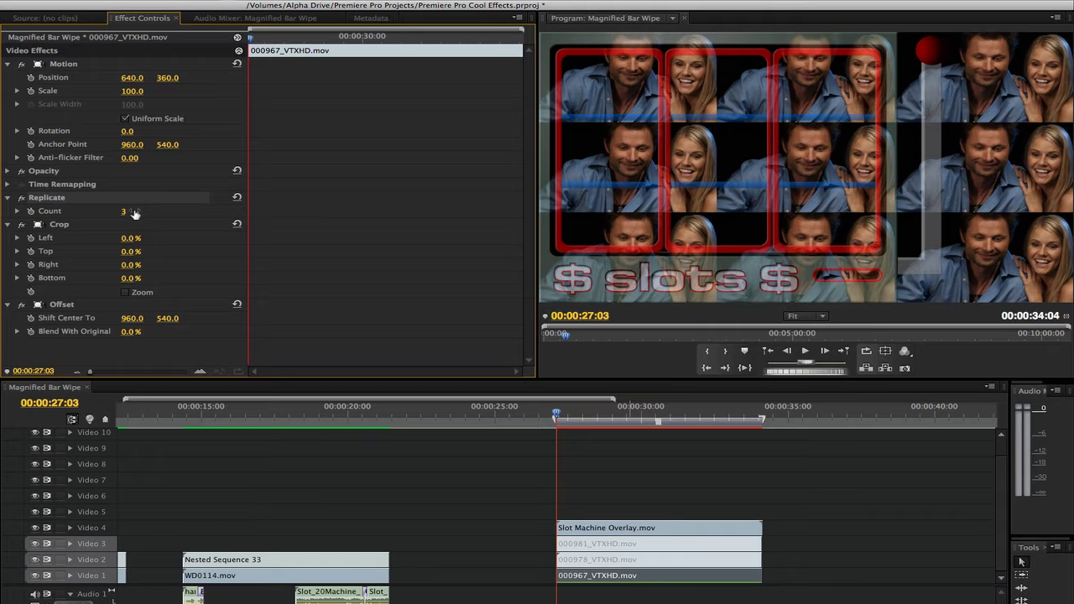
left_click(56, 229)
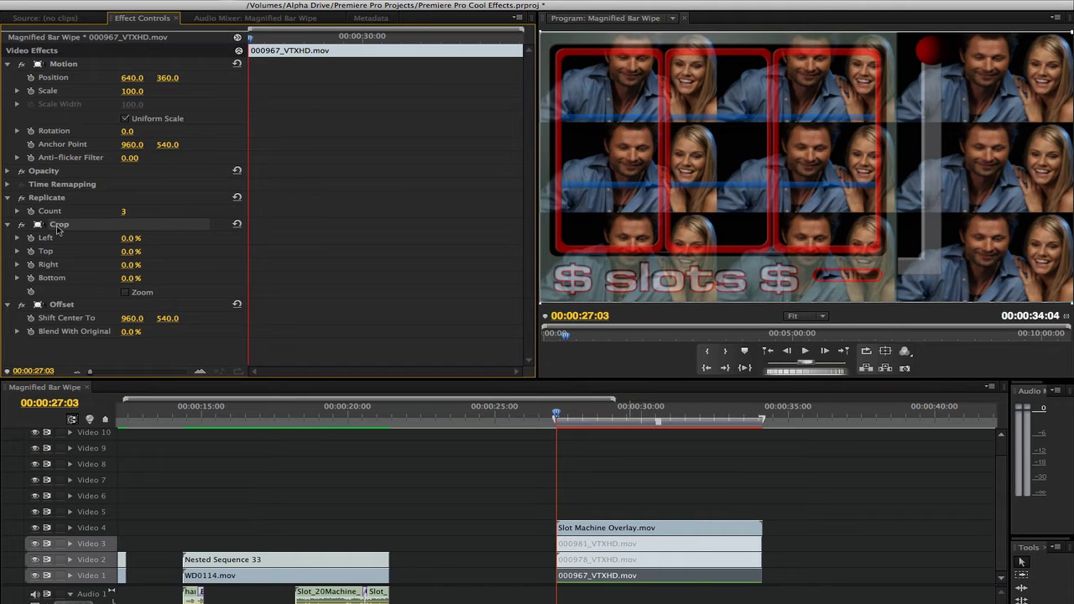
left_click_drag(133, 238, 192, 238)
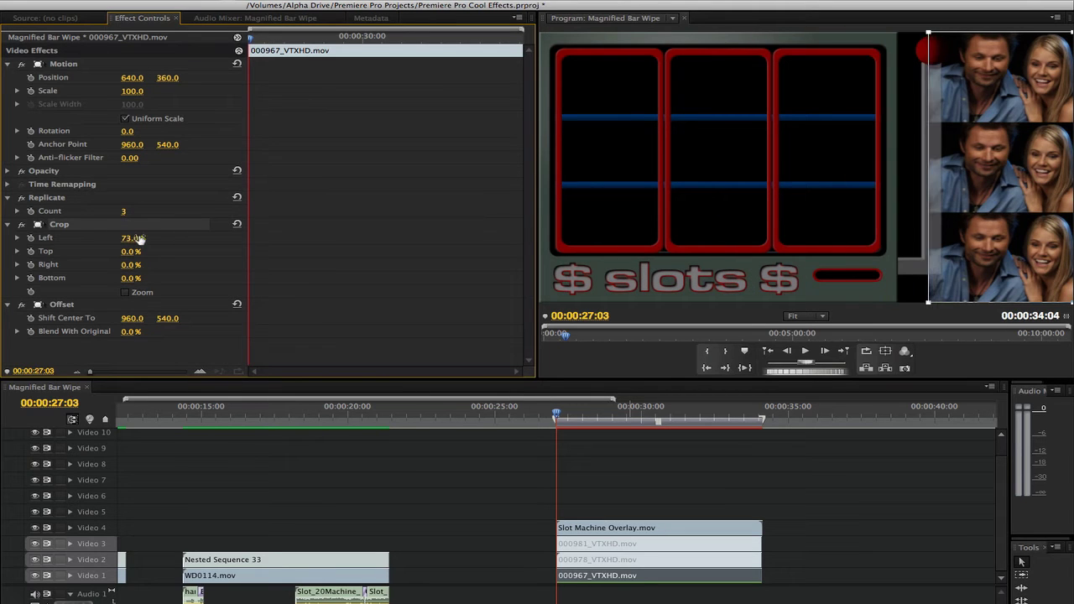
Step: Scale 000967_VTXHD.mov to 73 and move it to Position 353, 320
left_click(72, 64)
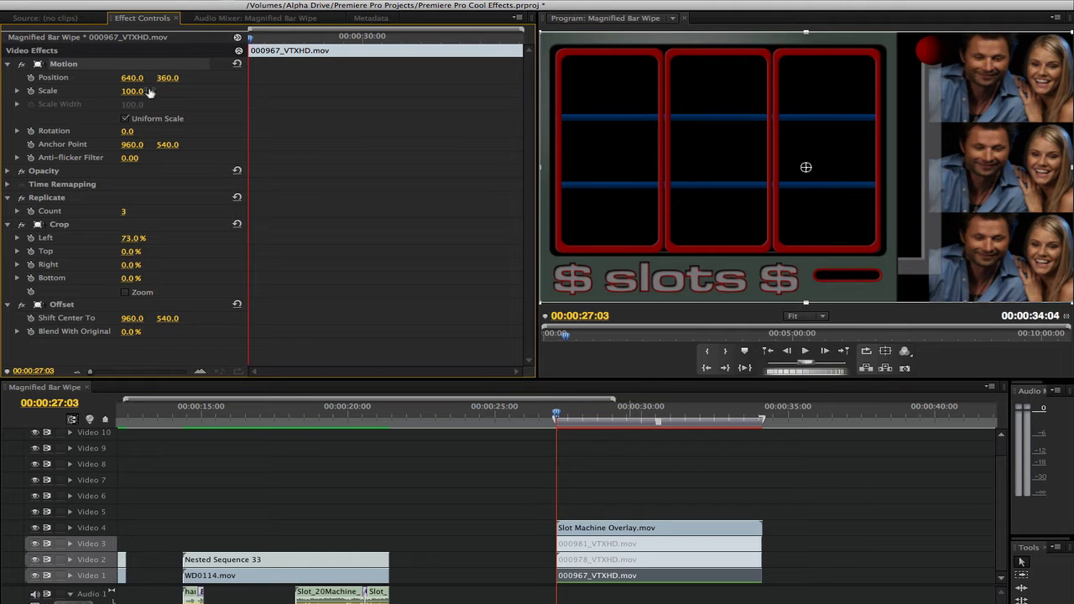
left_click(135, 92)
type("73")
key("Return")
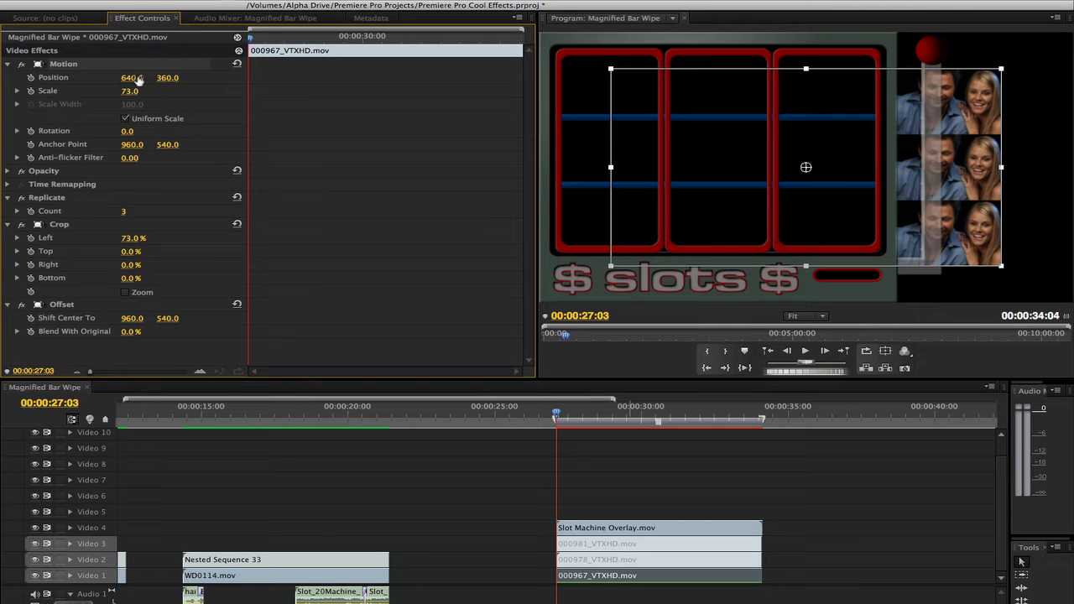
left_click_drag(132, 77, 37, 77)
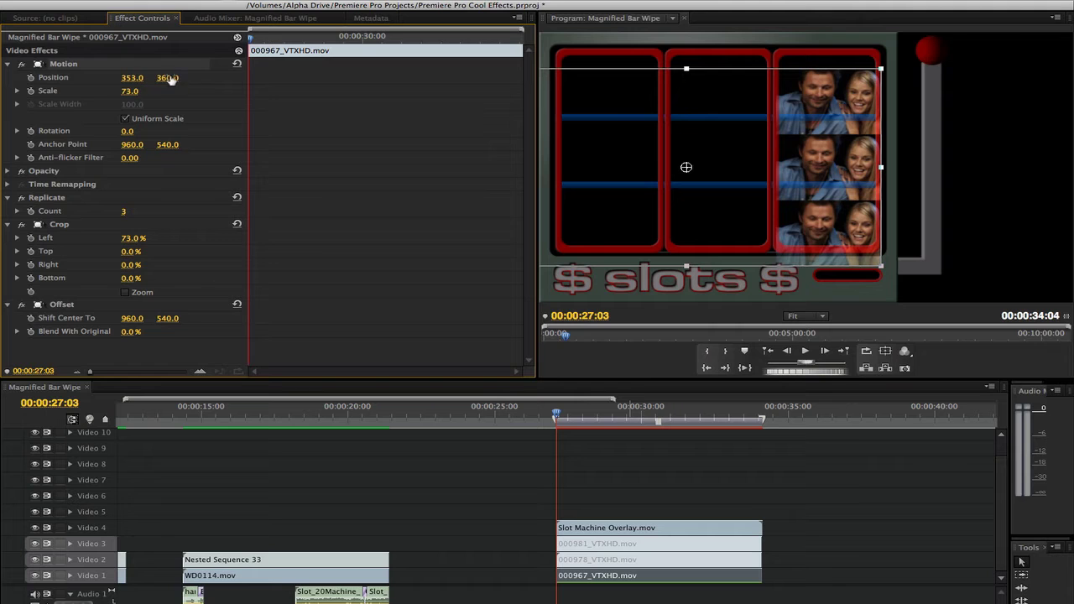
left_click_drag(168, 77, 148, 77)
left_click(239, 40)
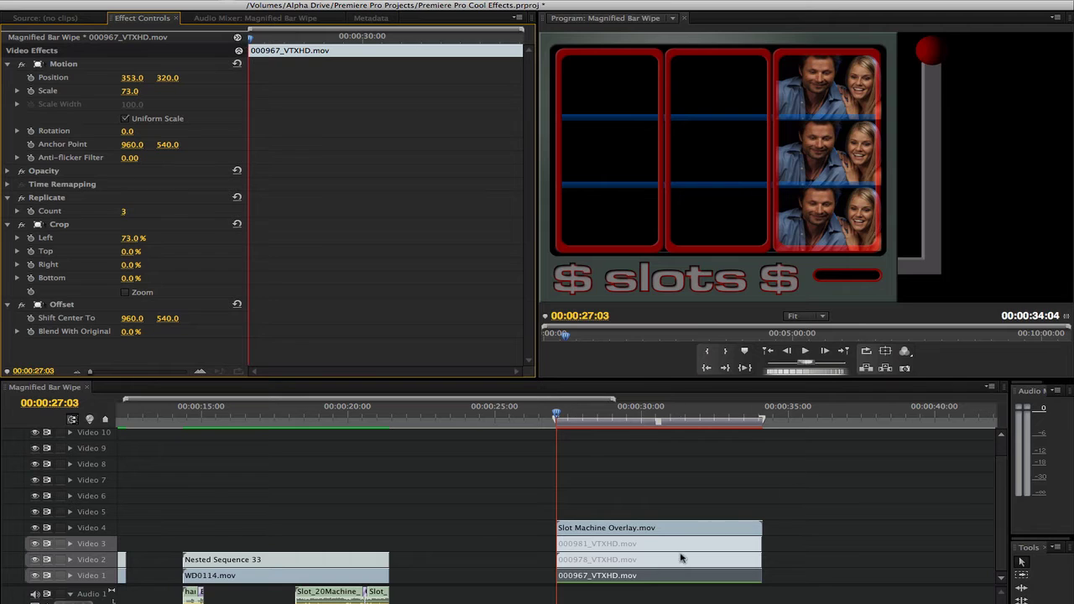
Step: Keyframe 000967's Position from Y -291 at 27:08 to Y 320 at 27:18
left_click(143, 18)
left_click(40, 372)
key("shift+Right")
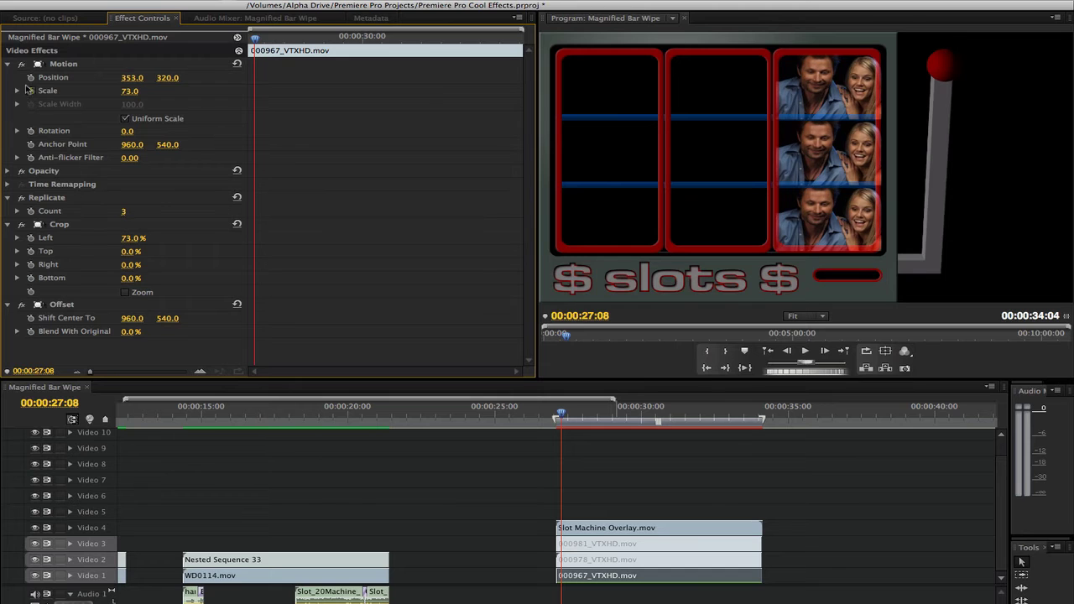
left_click(31, 78)
left_click(42, 373)
type("2718")
key("Return")
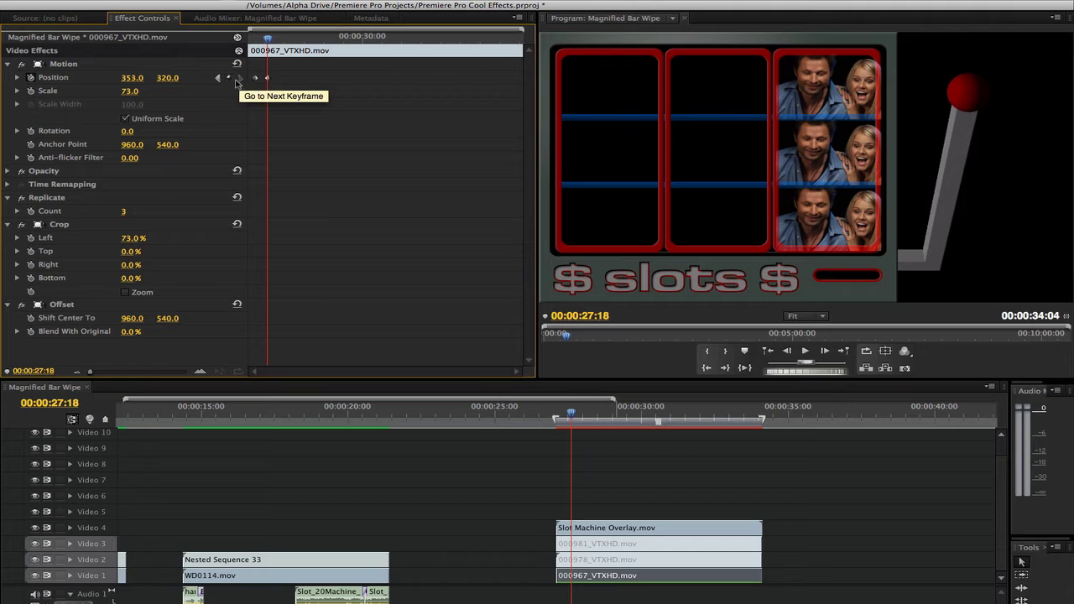
left_click(218, 78)
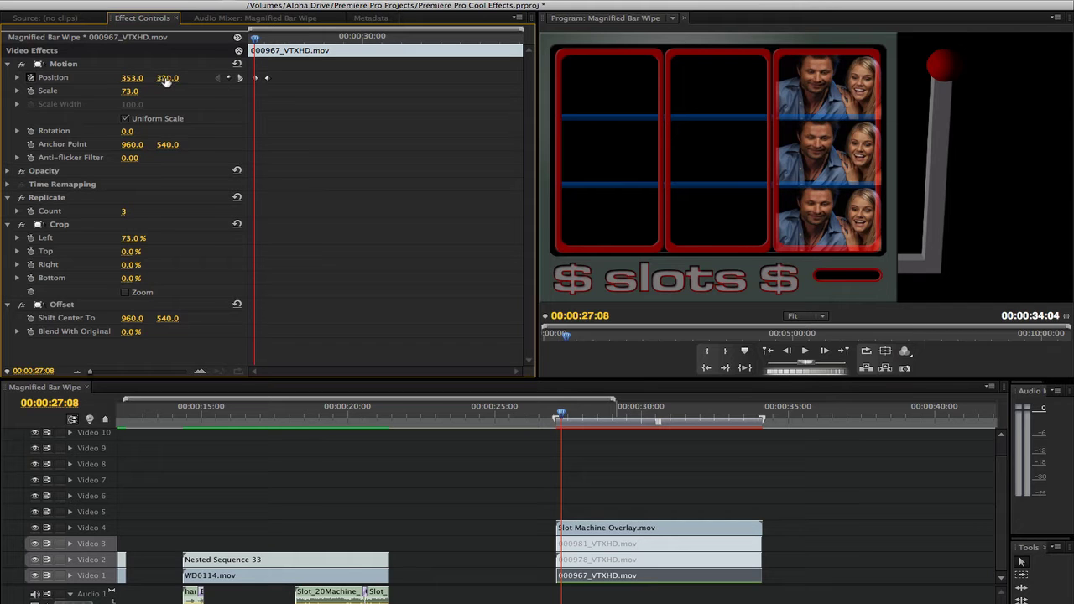
left_click_drag(168, 77, 91, 77)
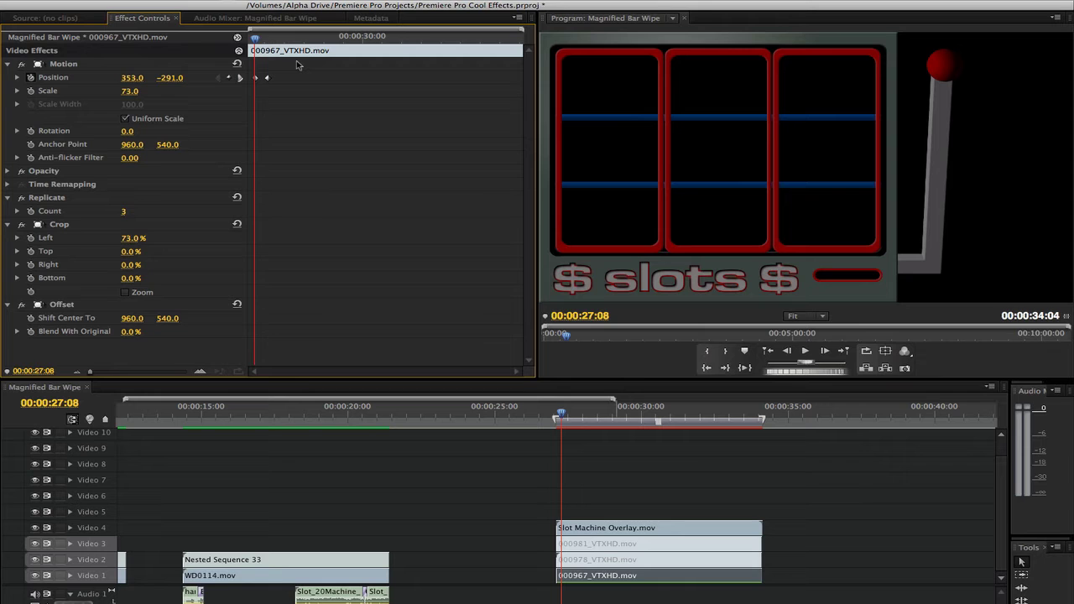
Step: Keyframe Offset Shift Center To from 960, 540 at 27:18 to 960, 1604 at 28:08
left_click(65, 306)
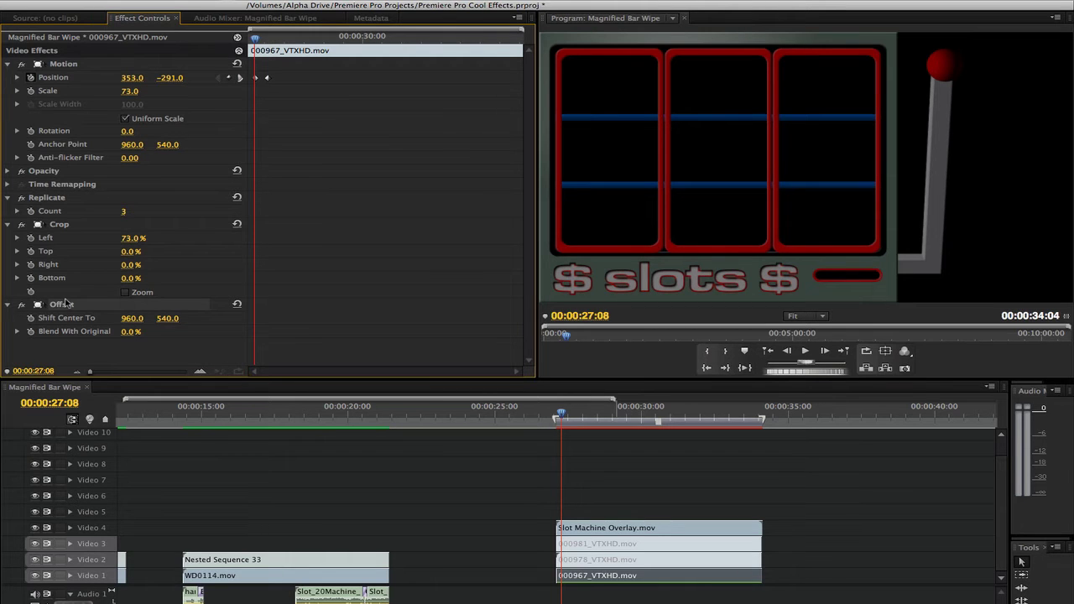
left_click(239, 78)
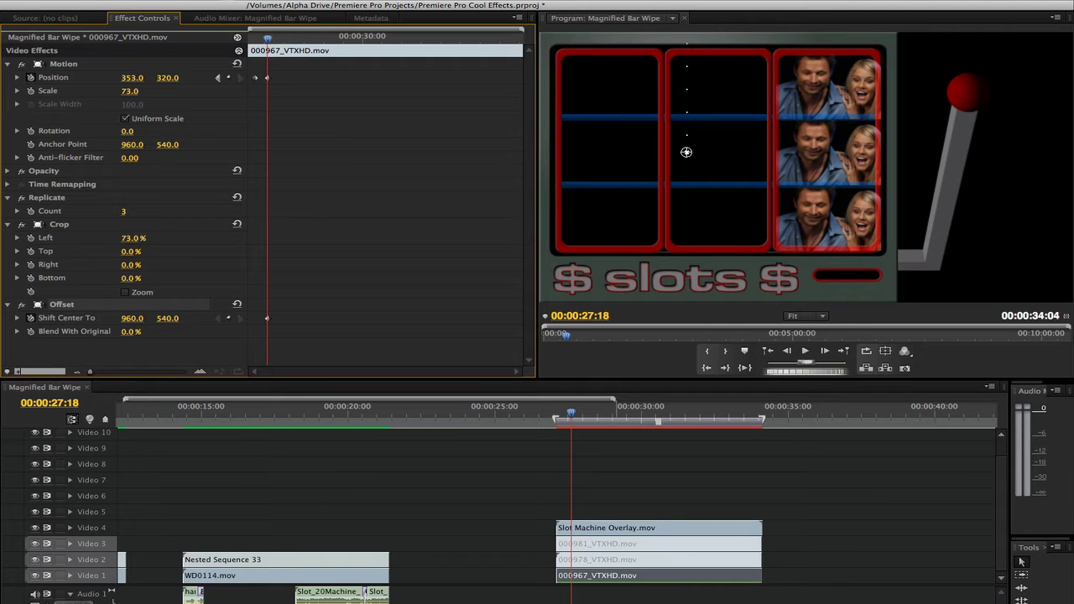
left_click_drag(26, 372, 68, 370)
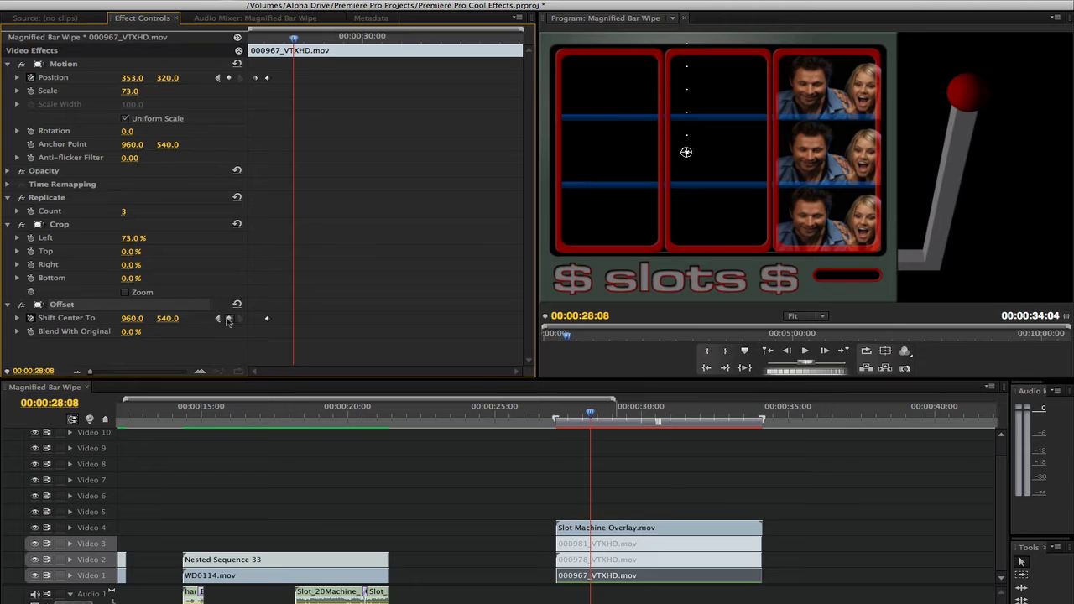
left_click(228, 319)
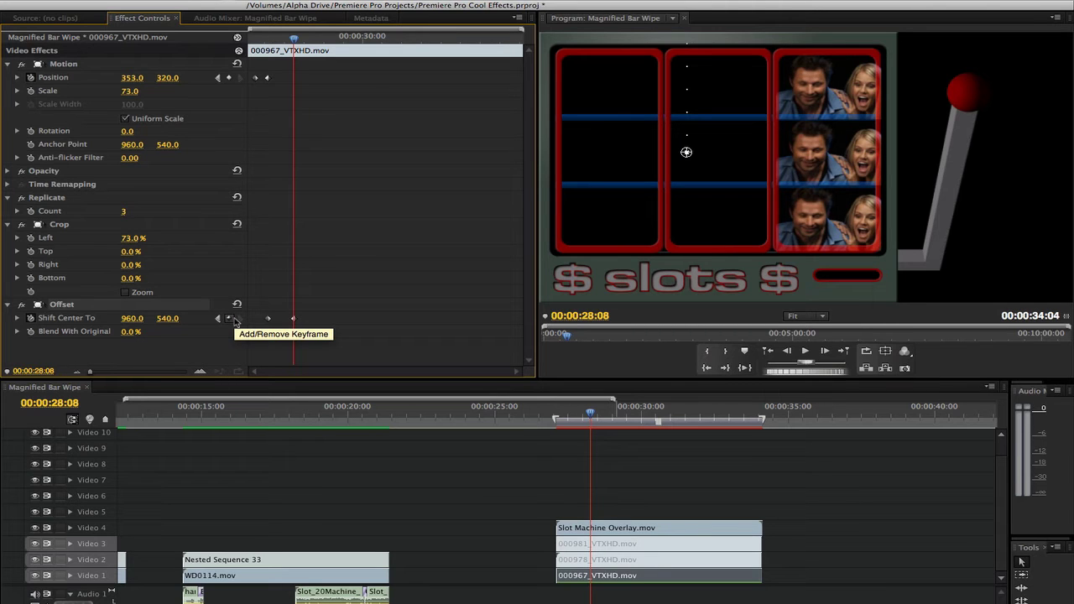
left_click(169, 319)
type("1604")
key("Return")
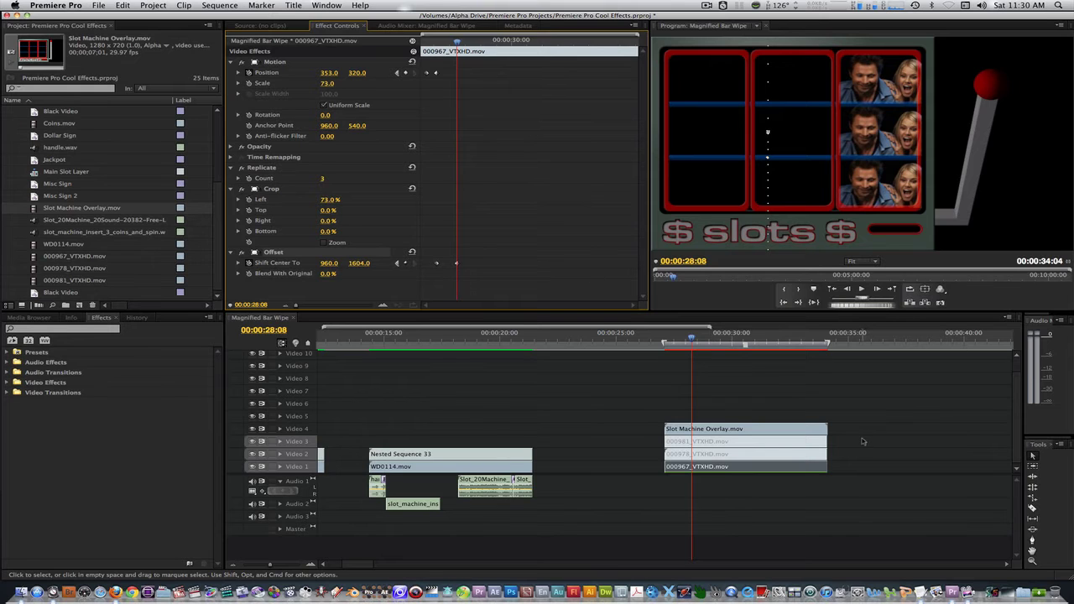
Step: Select the stacked 000981 and 000978 clips and bring up their context menu
left_click_drag(854, 442, 711, 448)
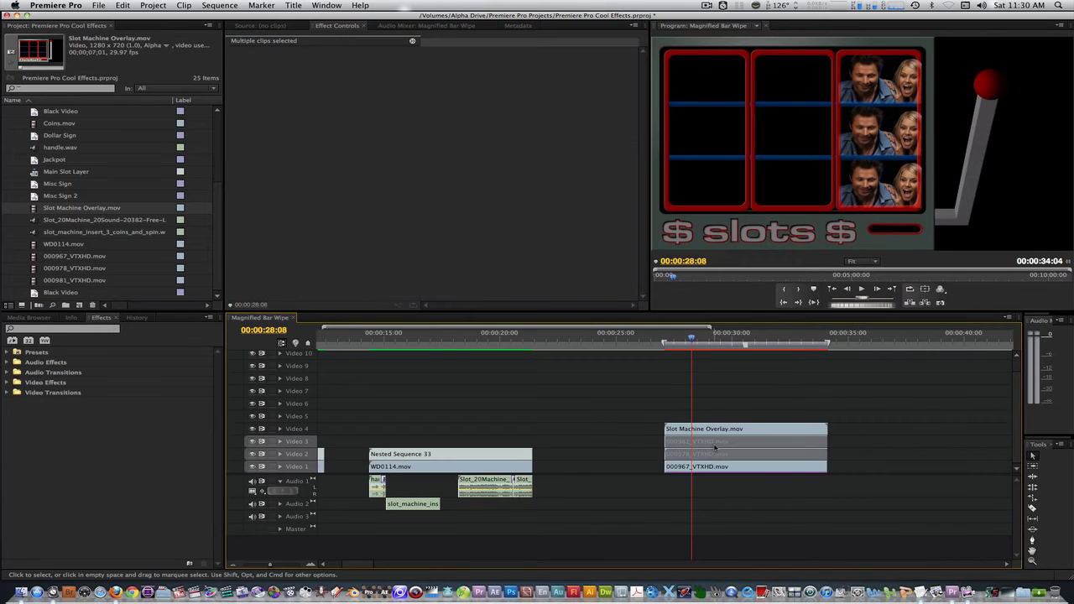
right_click(714, 446)
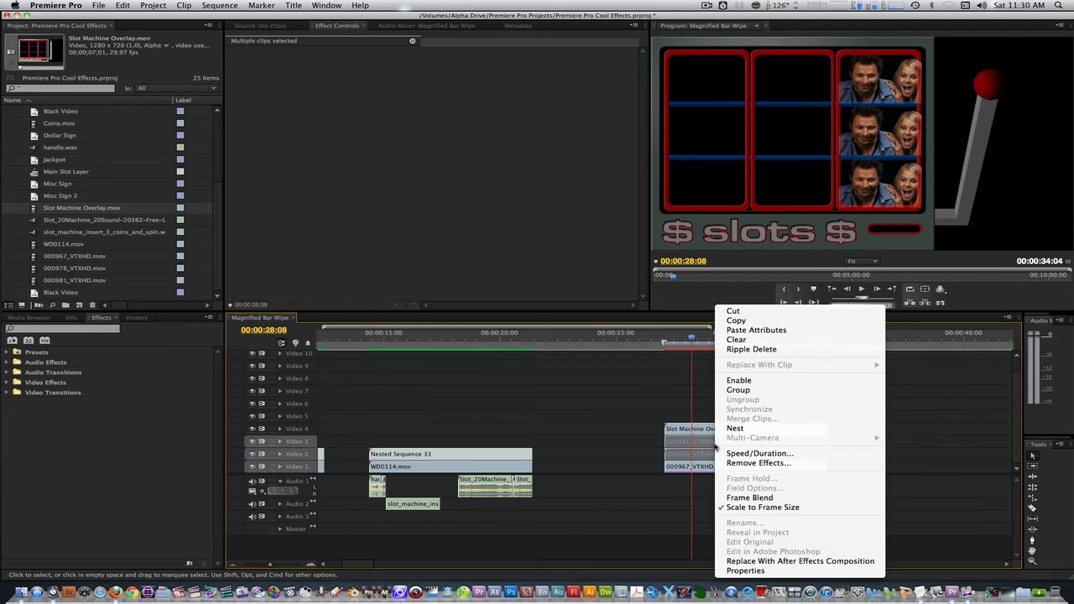
Step: Enable 000981 and 000978, then paste 000967's copied attributes onto both clips
left_click(738, 381)
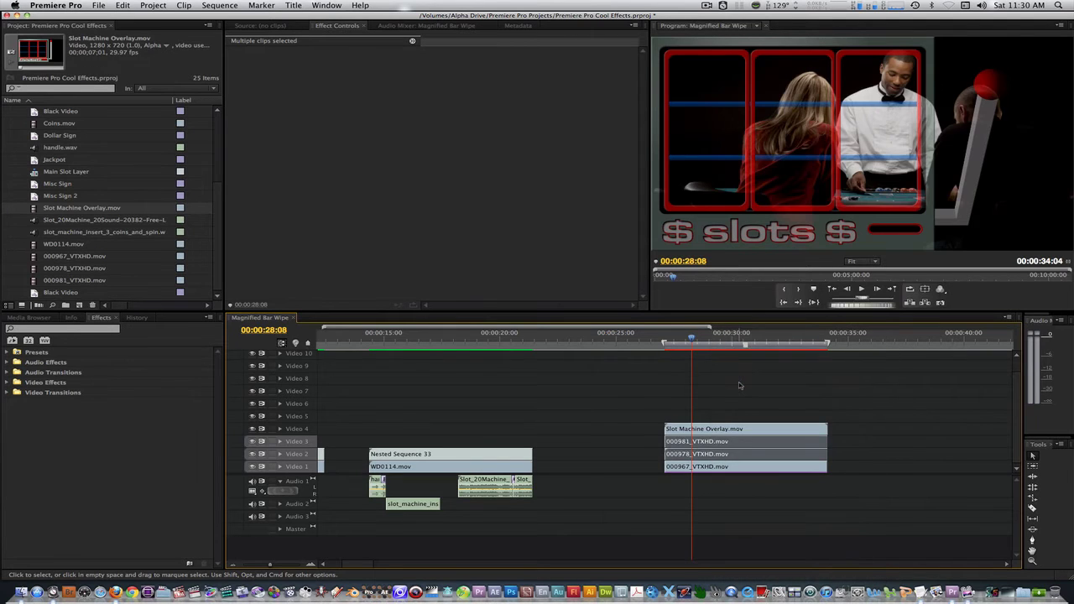
right_click(734, 471)
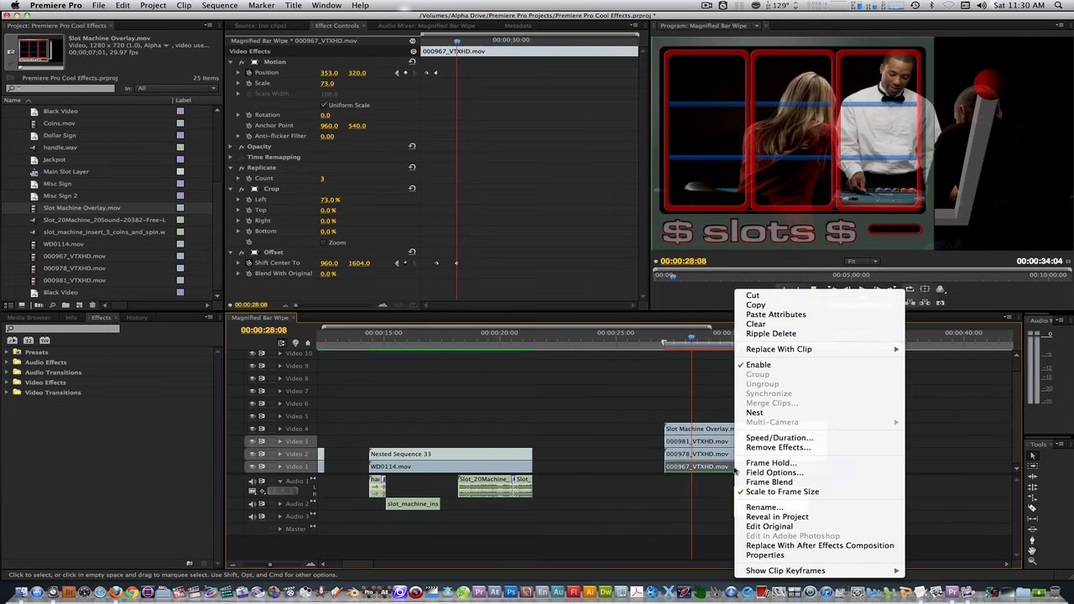
left_click(755, 305)
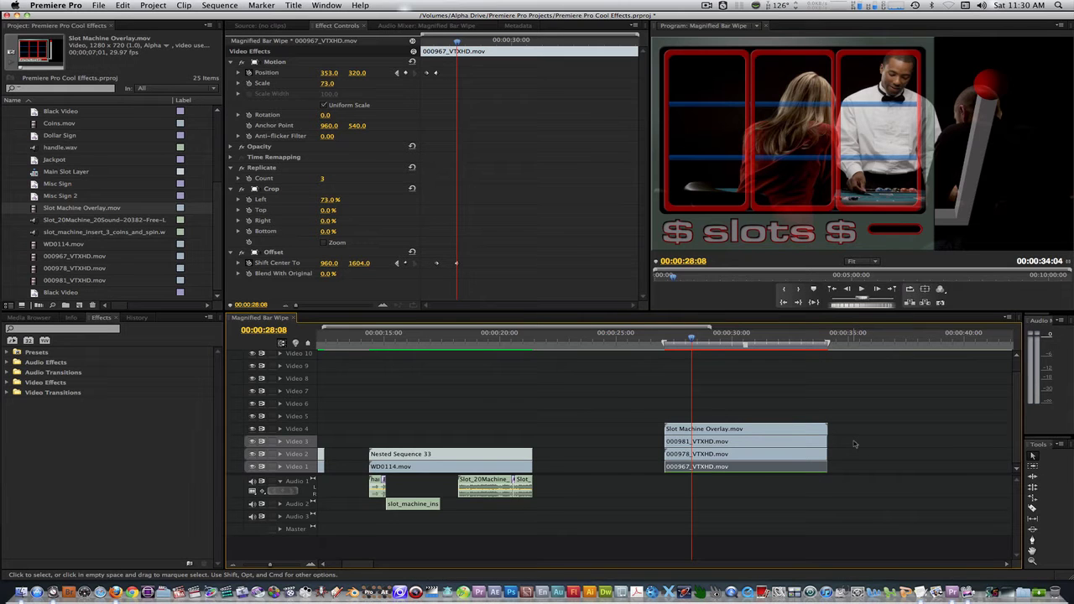
left_click_drag(854, 445, 759, 457)
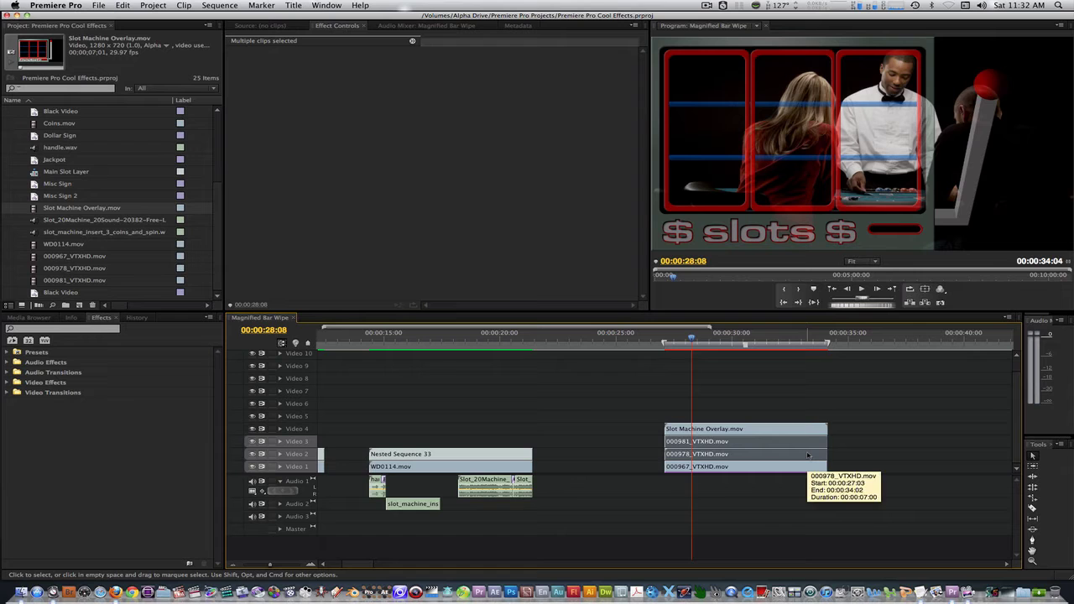
key("ctrl+v")
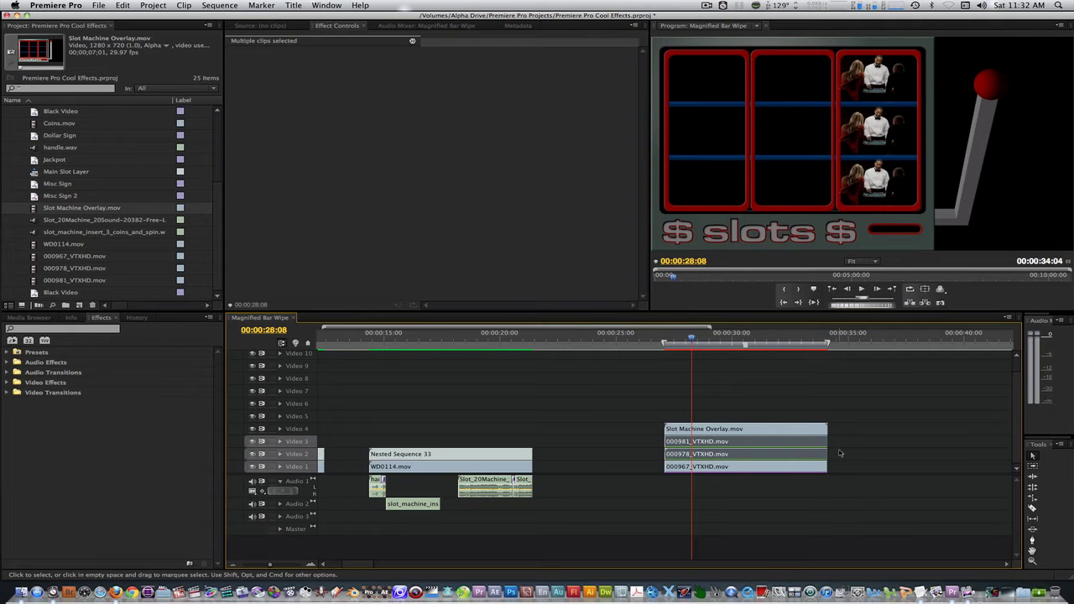
left_click(840, 453)
left_click(710, 442)
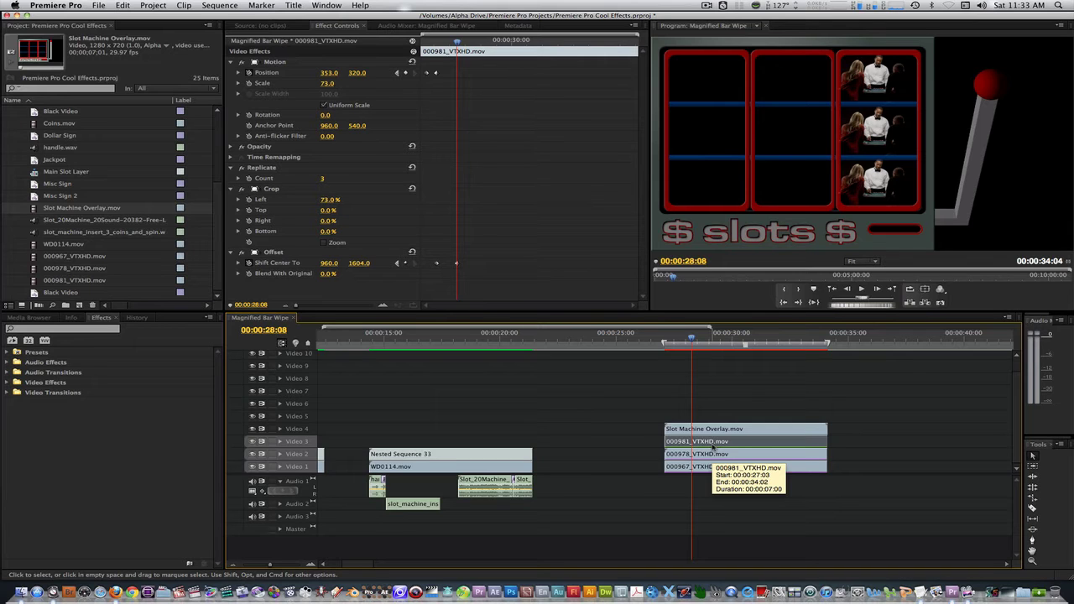
Step: At the 27:18 keyframe, move 000981 to Position X -168 and 000978 to X 91
left_click(397, 73)
left_click_drag(329, 73, 212, 73)
left_click(721, 453)
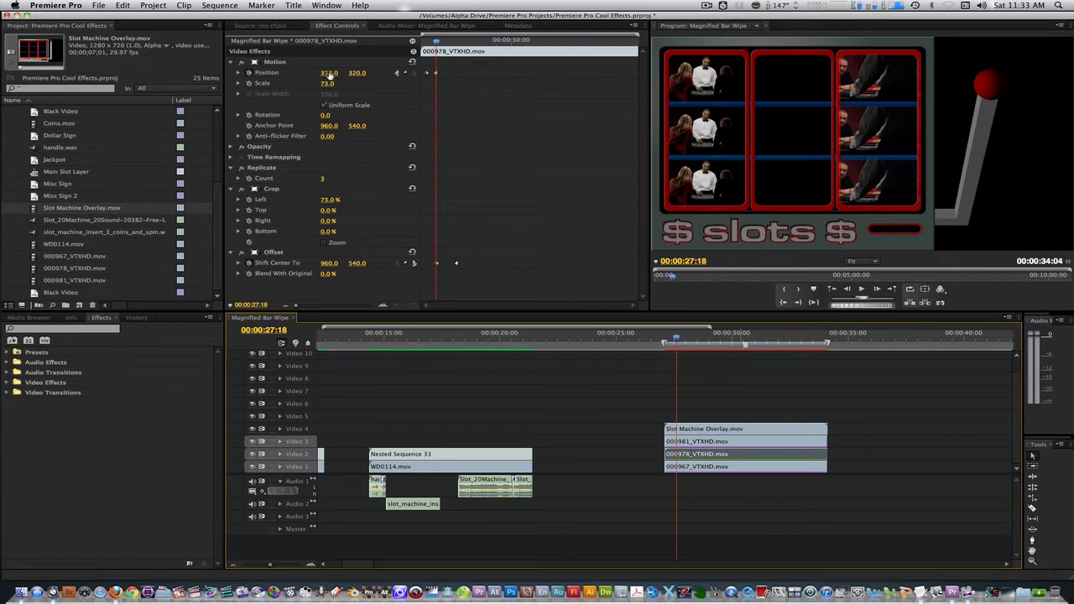
left_click_drag(334, 73, 332, 74)
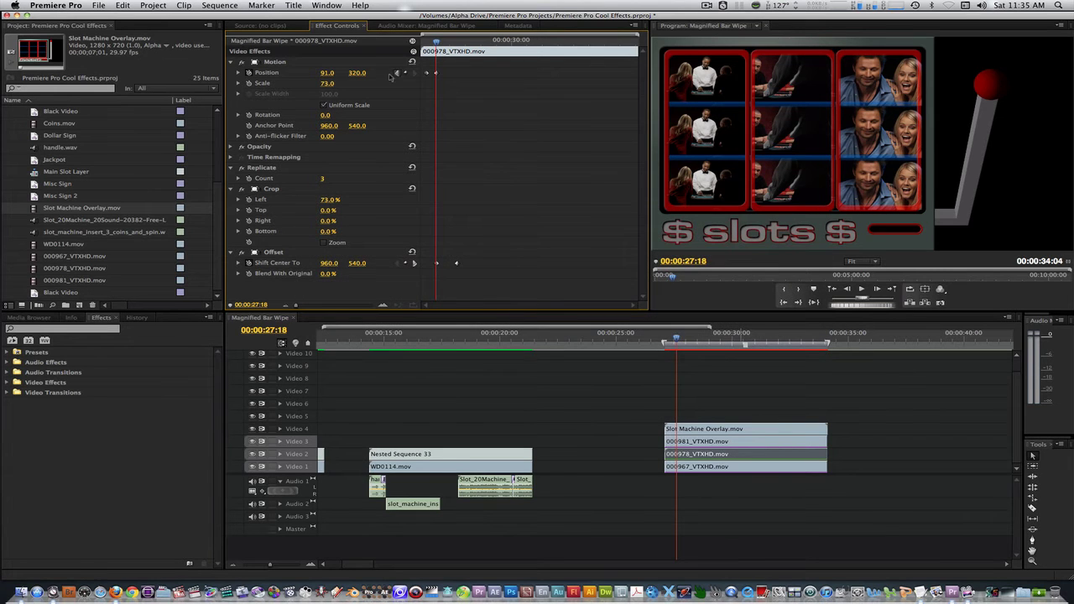
left_click(704, 441)
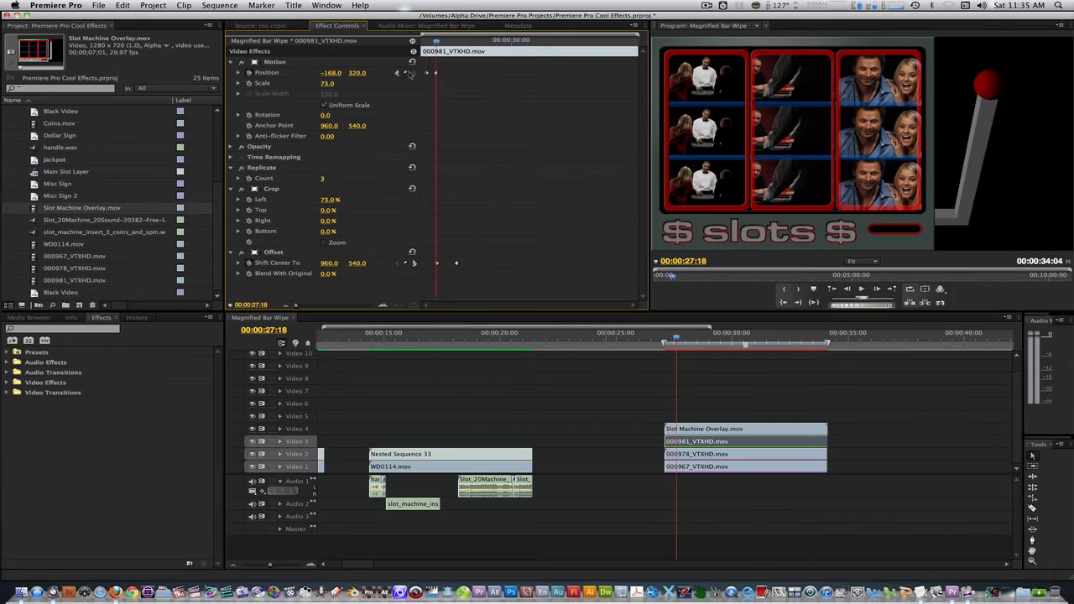
left_click(397, 73)
left_click(677, 340)
left_click_drag(677, 340, 697, 342)
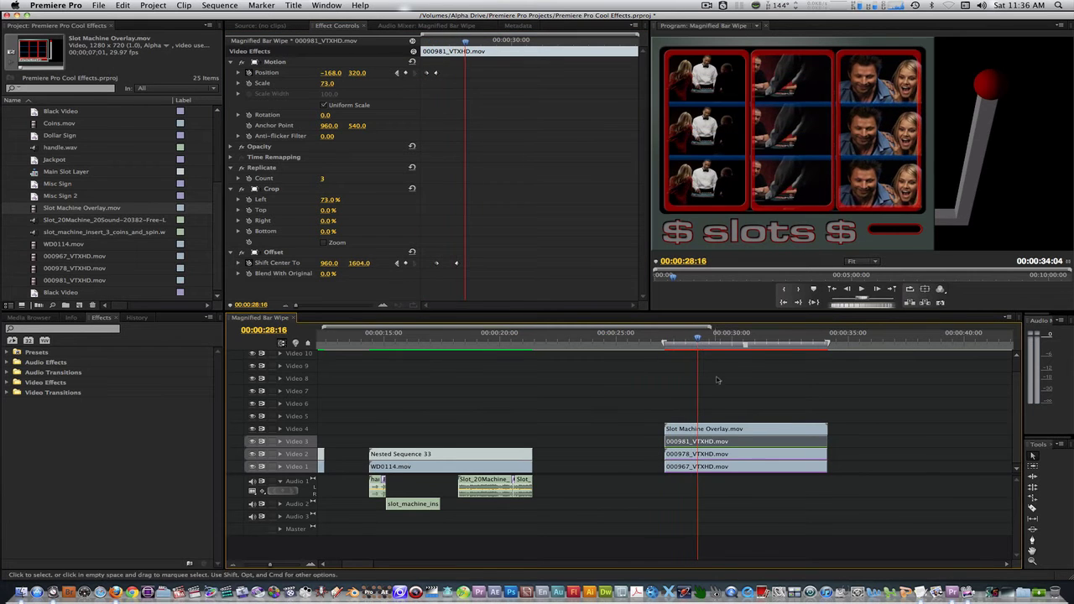
Step: Raise Slot Machine Overlay.mov opacity from 50% to 100% in Effect Controls
left_click(707, 429)
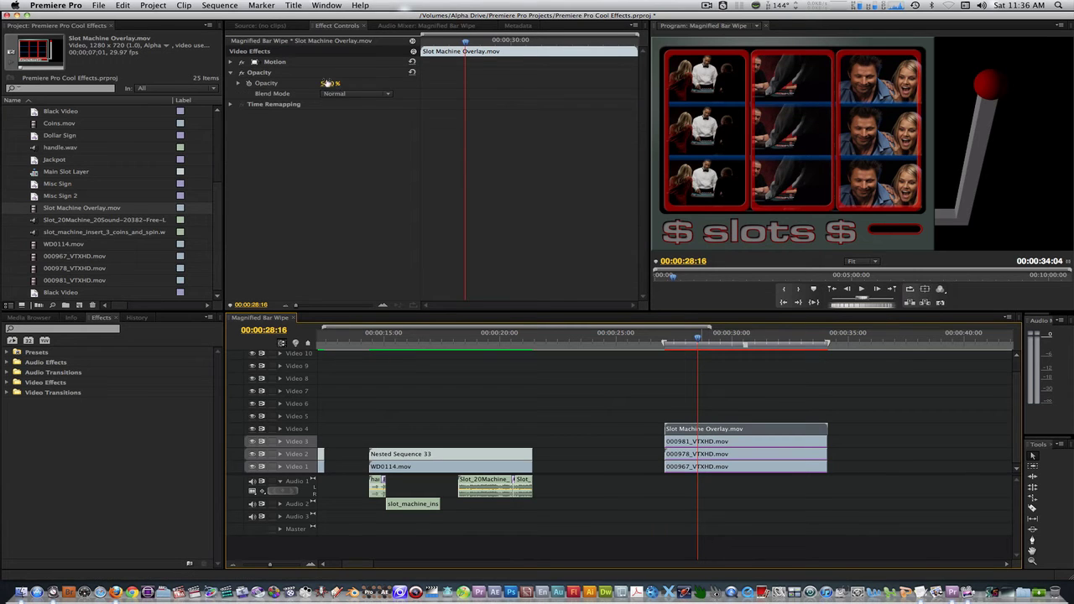
left_click_drag(327, 85, 378, 85)
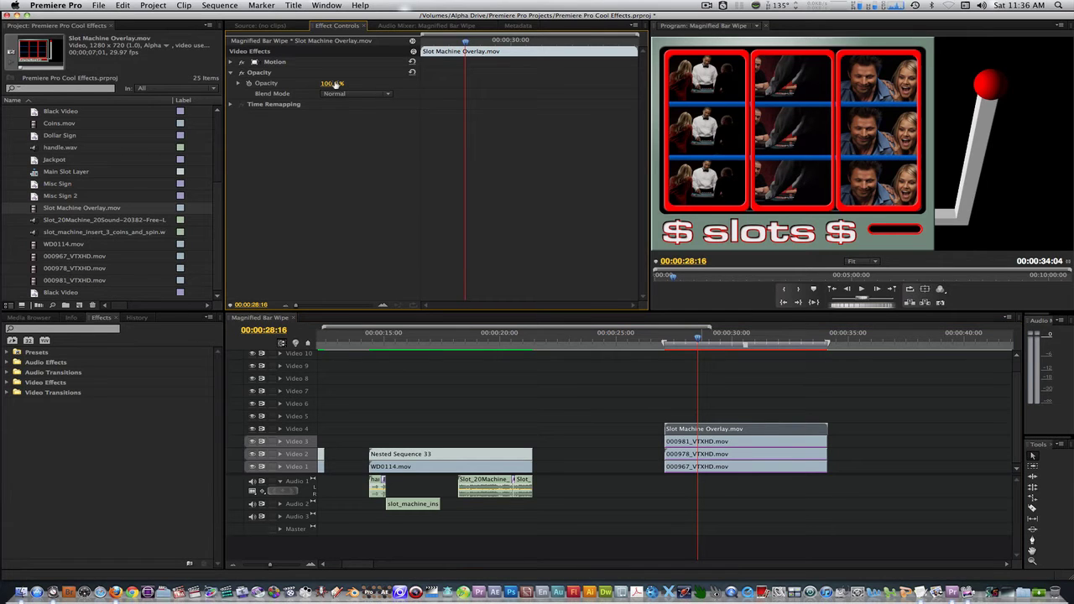
left_click(705, 442)
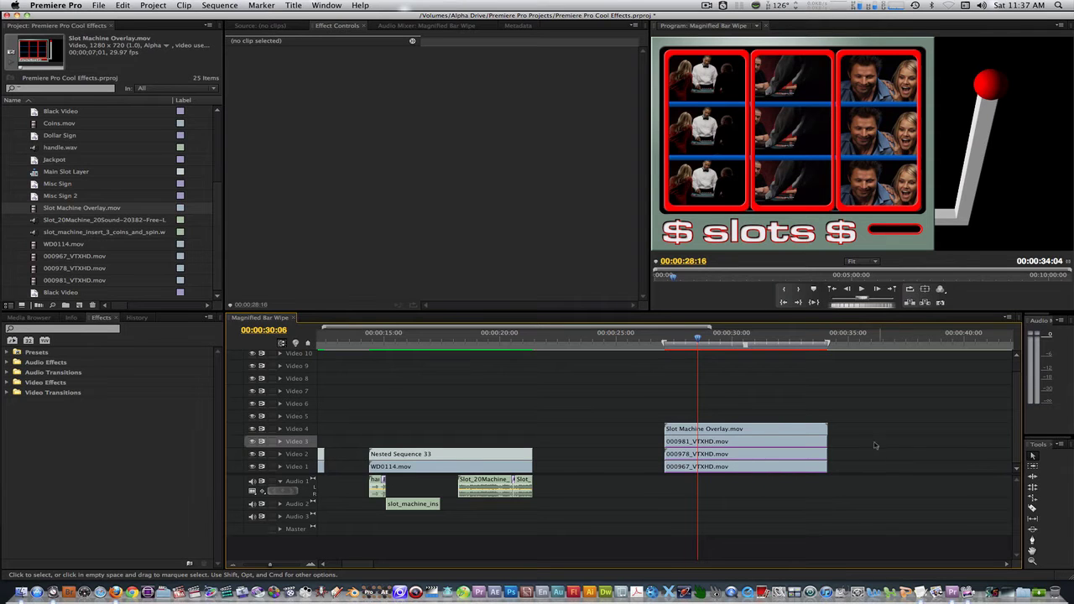
Step: Offset 000978 and 000981 progressively later, place the playhead where reels appear, and target Video 1–3
left_click_drag(863, 441, 780, 461)
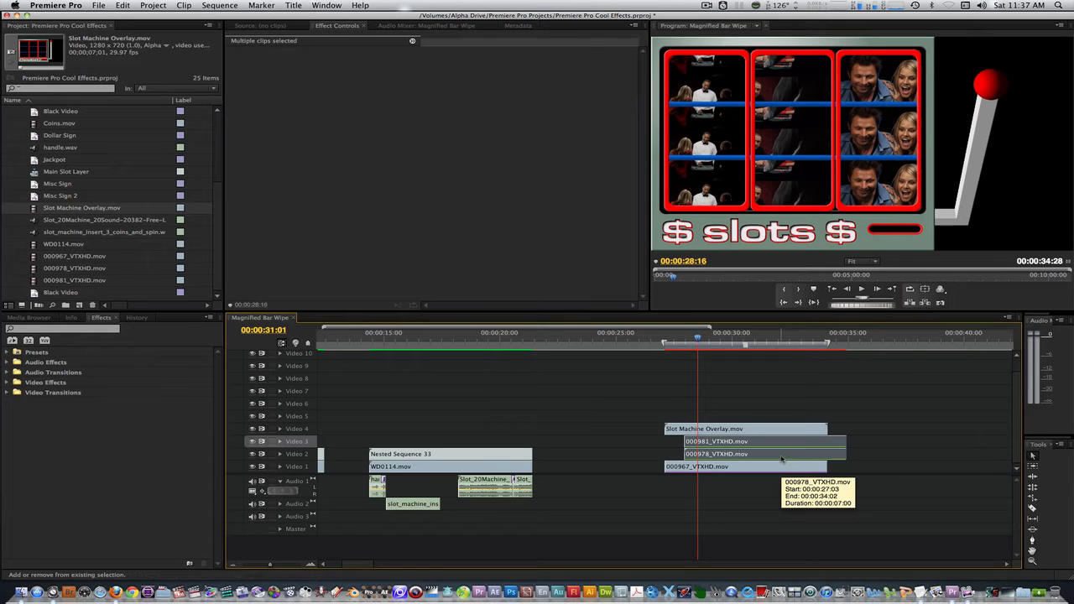
left_click(780, 459)
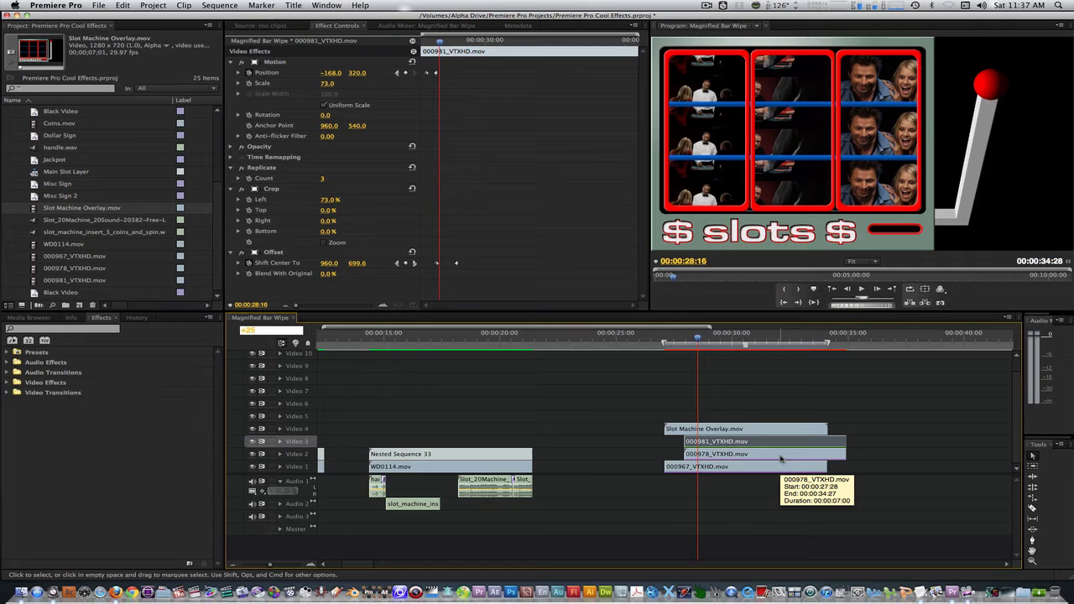
left_click(663, 337)
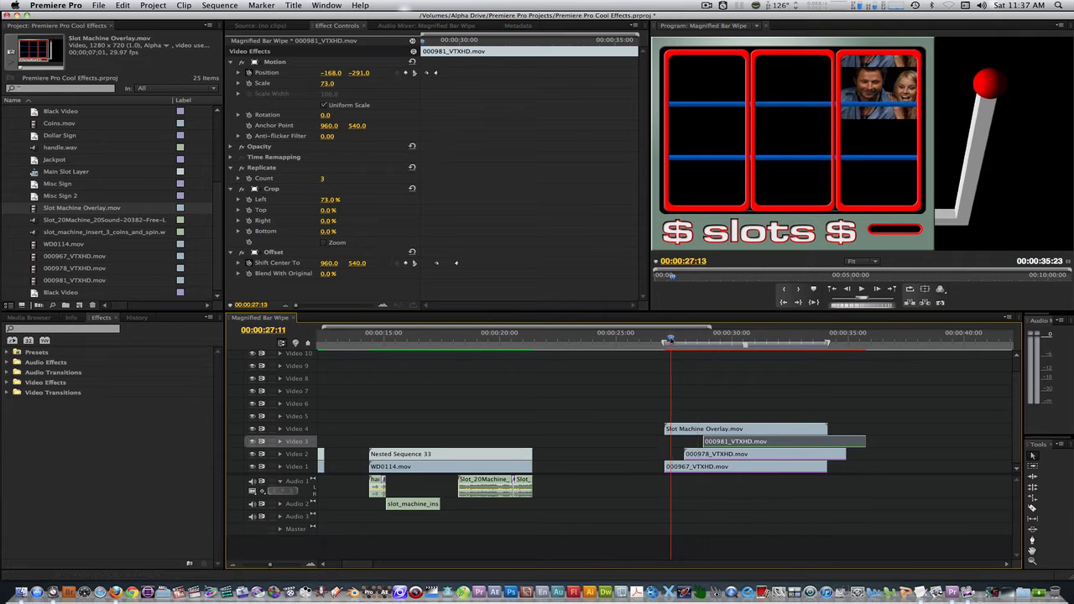
left_click_drag(663, 339, 745, 339)
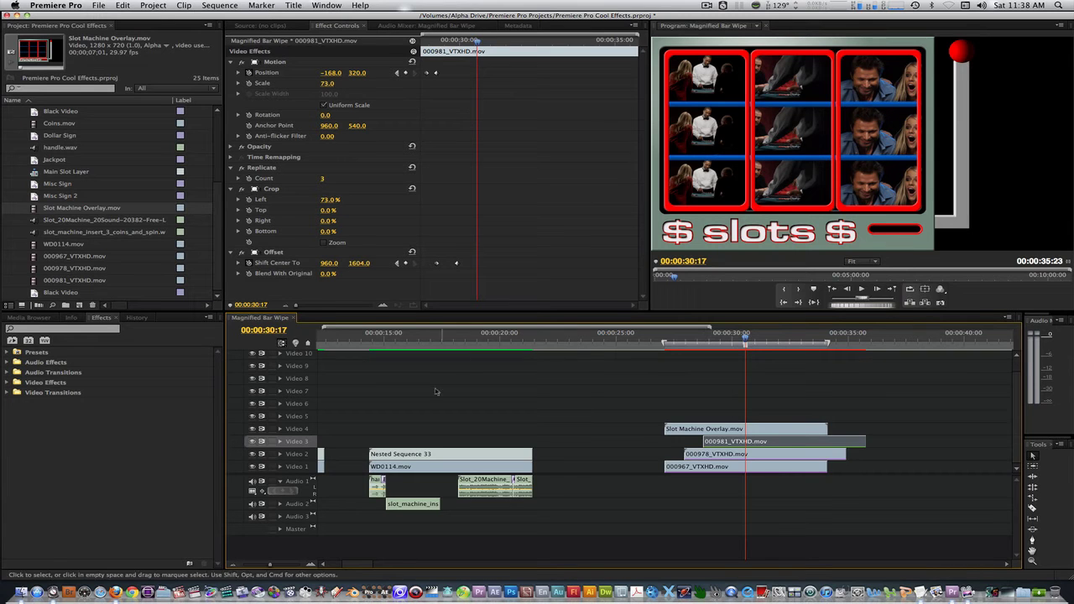
left_click(294, 454, "shift")
left_click(303, 466, "shift")
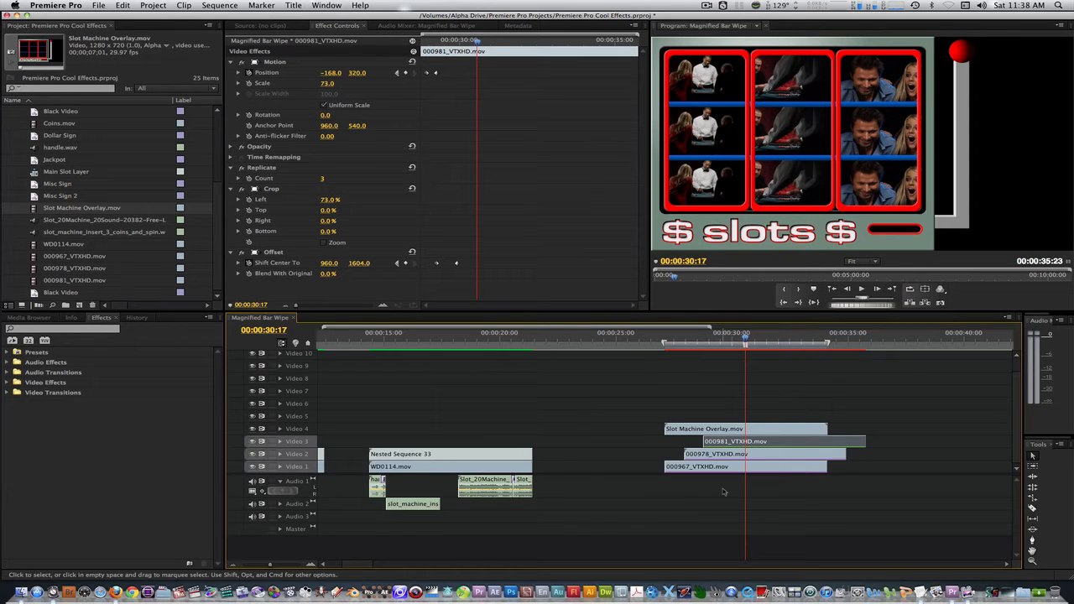
Step: Add an edit at 00:00:30:17, cutting 000967, 000978 and 000981 in two
left_click(217, 5)
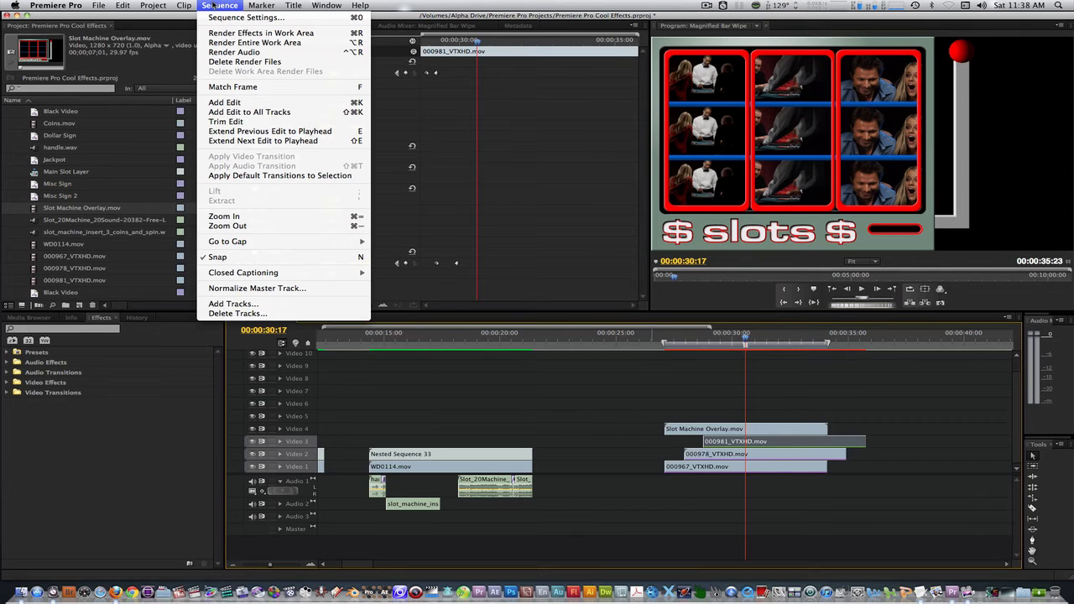
left_click(287, 102)
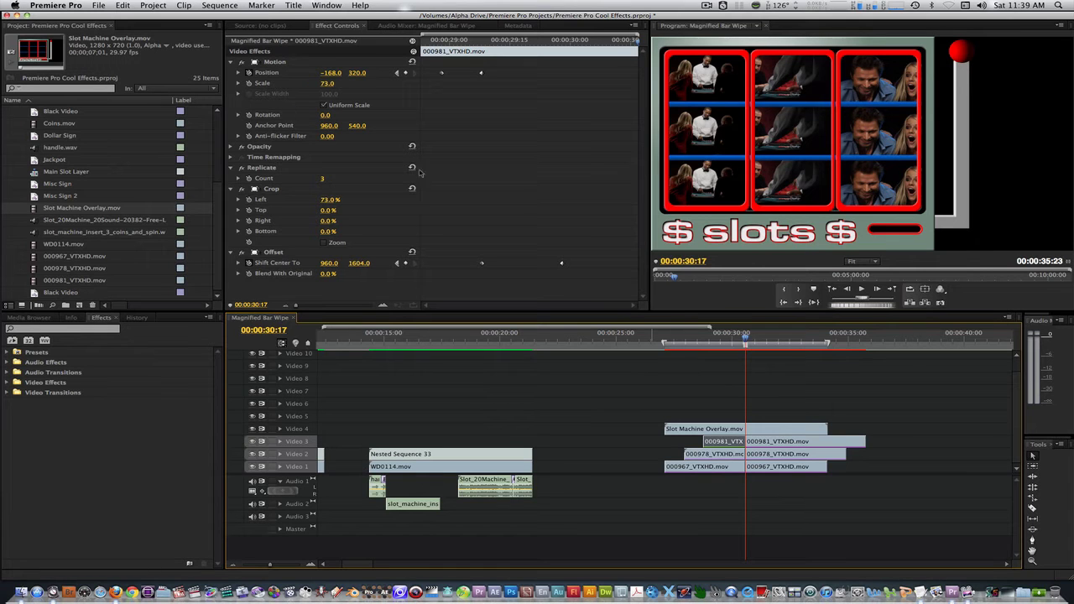
Step: Freeze 000967 and 000978 on their in-point frames with Frame Hold
right_click(782, 471)
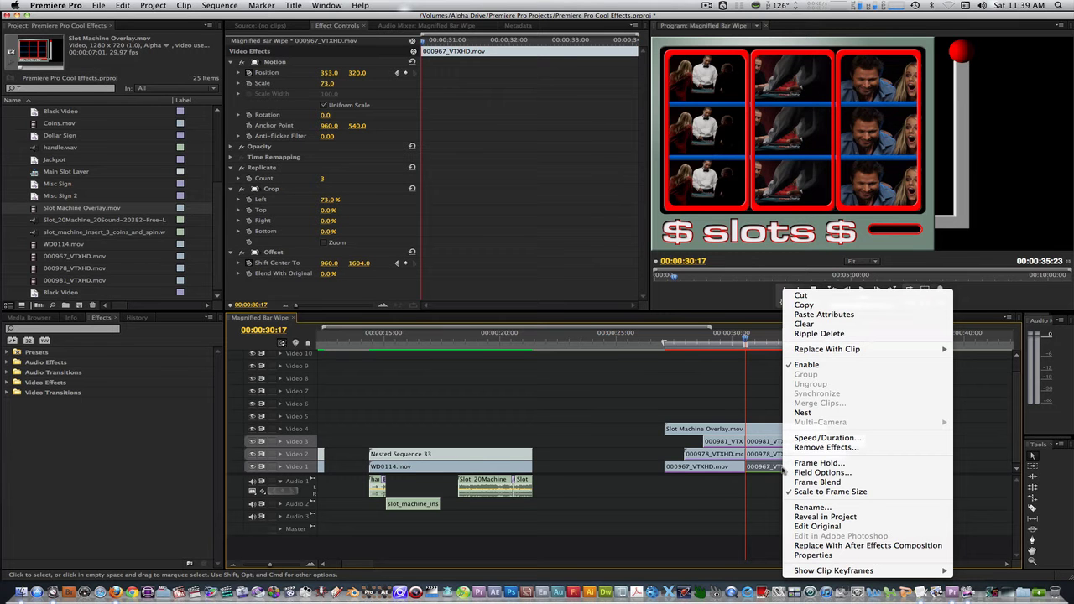
left_click(818, 463)
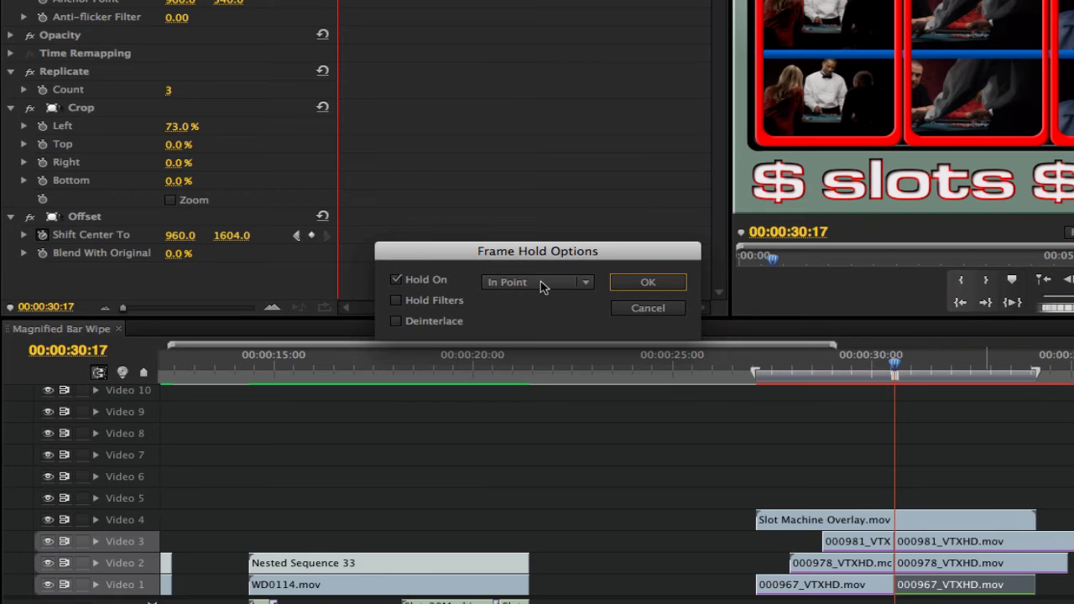
left_click(640, 282)
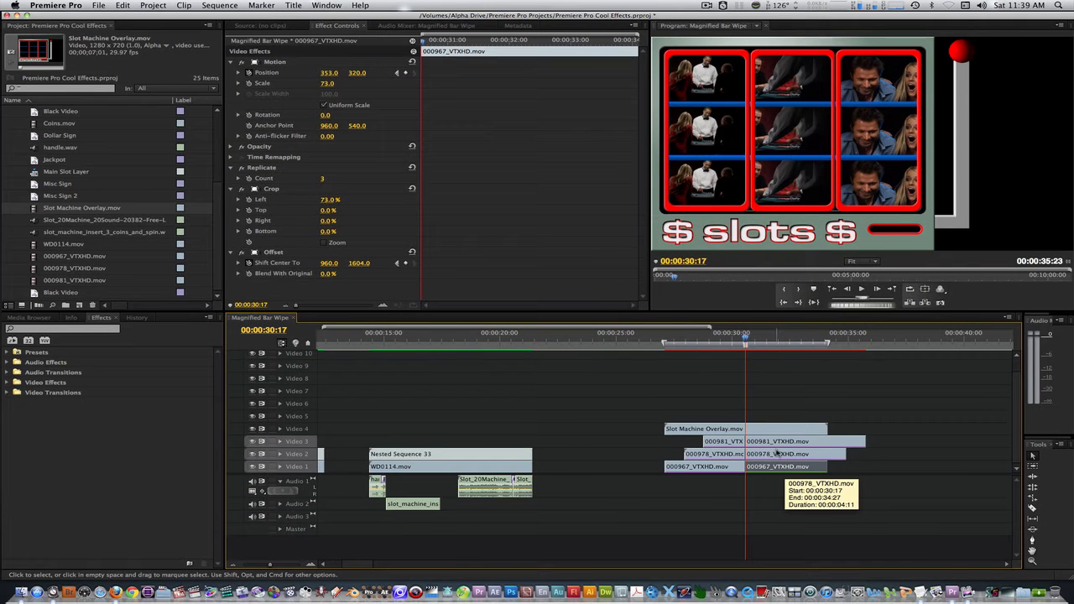
right_click(778, 453)
left_click(805, 462)
key("Return")
Step: Frame-hold the remaining reel clips, including 000981, on their in points and trim Video 3's clip to 00:00:34:02
right_click(788, 460)
left_click(800, 462)
key("Return")
right_click(747, 441)
left_click(789, 462)
left_click(592, 290)
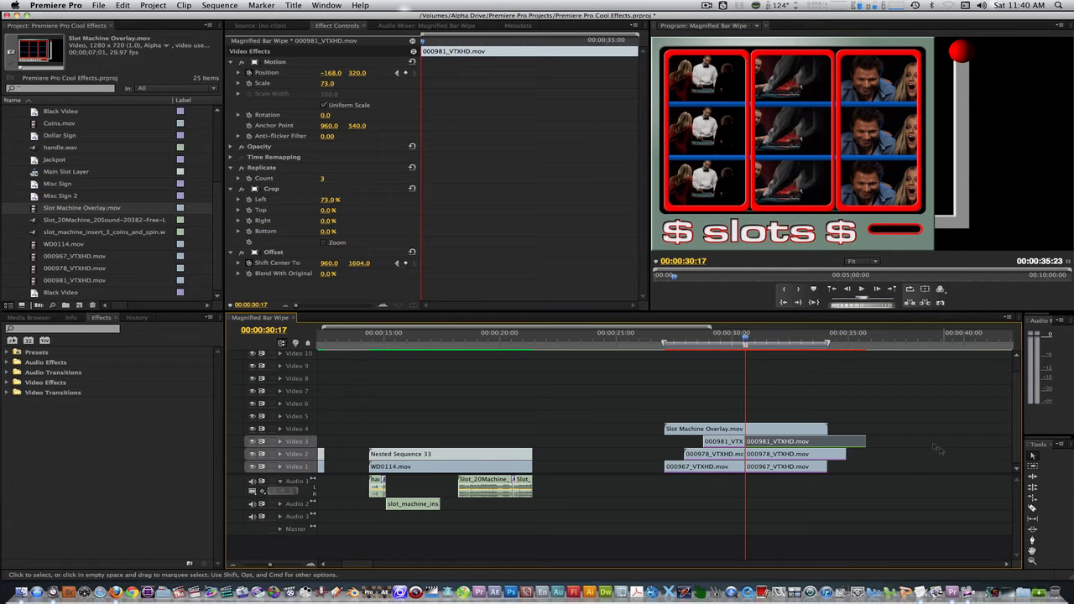
left_click_drag(865, 441, 828, 467)
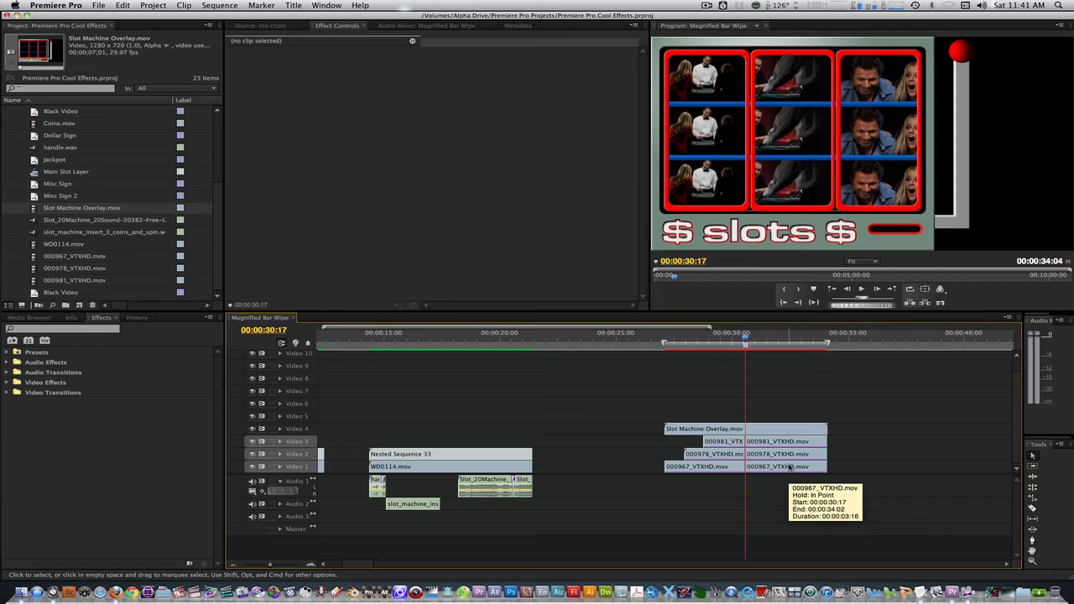
Step: Create a new 1280×720 Black Video project item
left_click(78, 306)
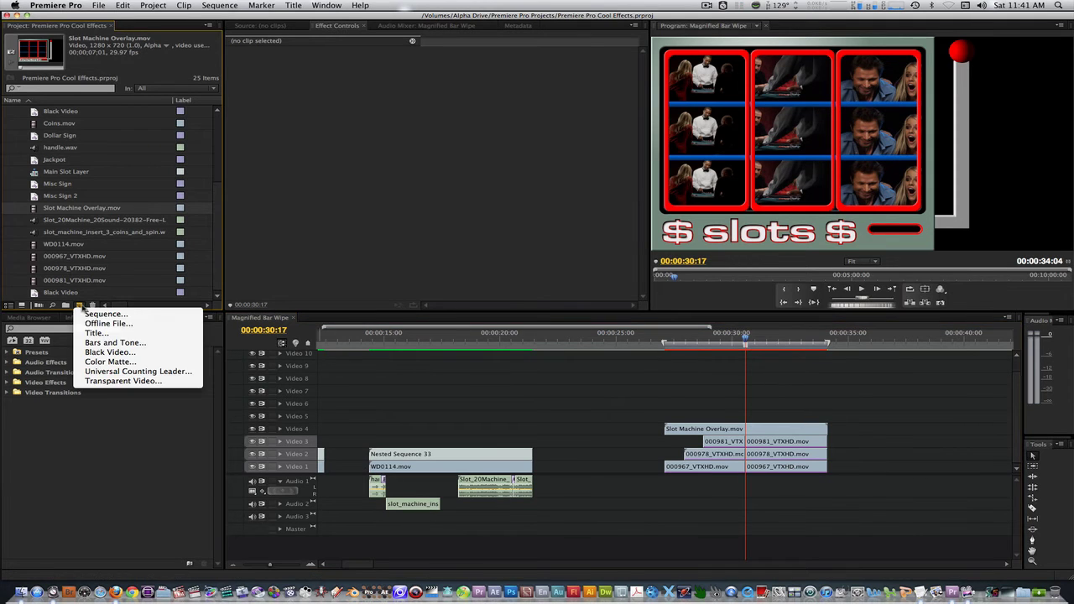
left_click(111, 352)
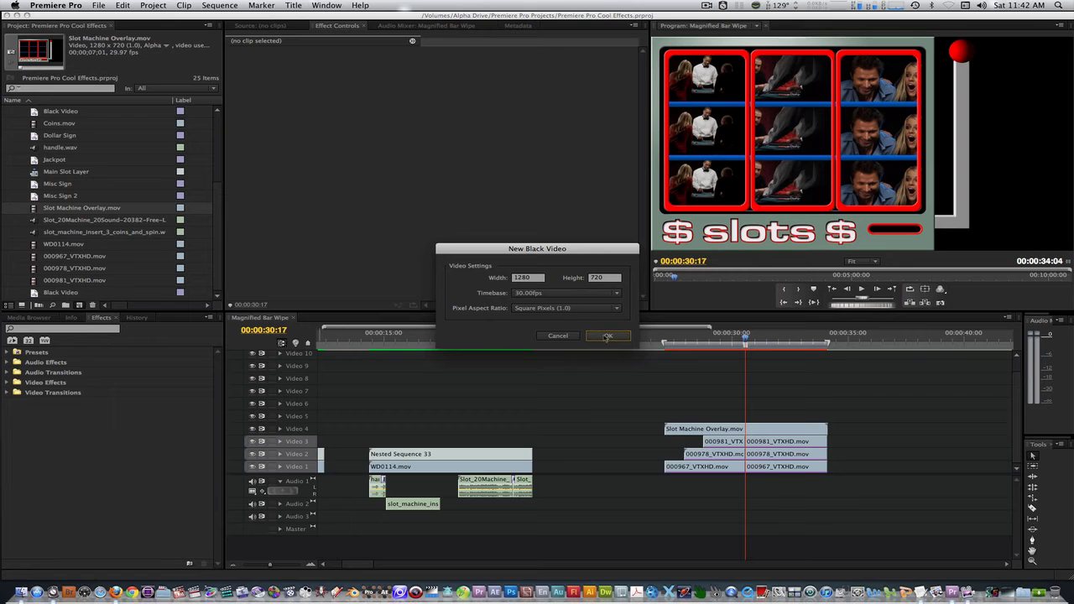
left_click(607, 337)
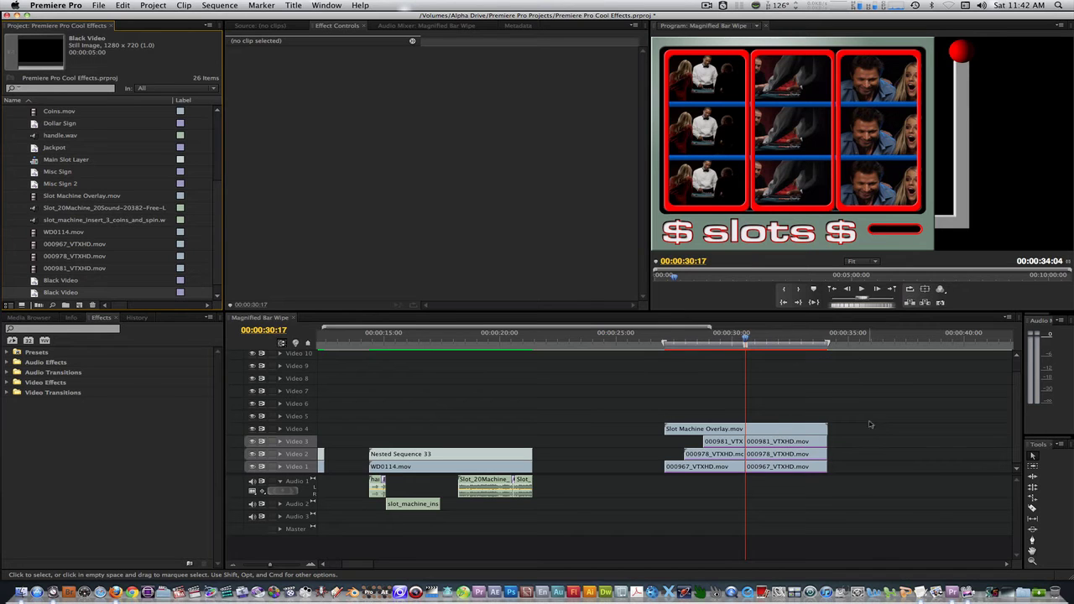
Step: Shift the reel and overlay clips up a track and lay Black Video on Video 1, ending with them
left_click_drag(866, 423, 693, 460)
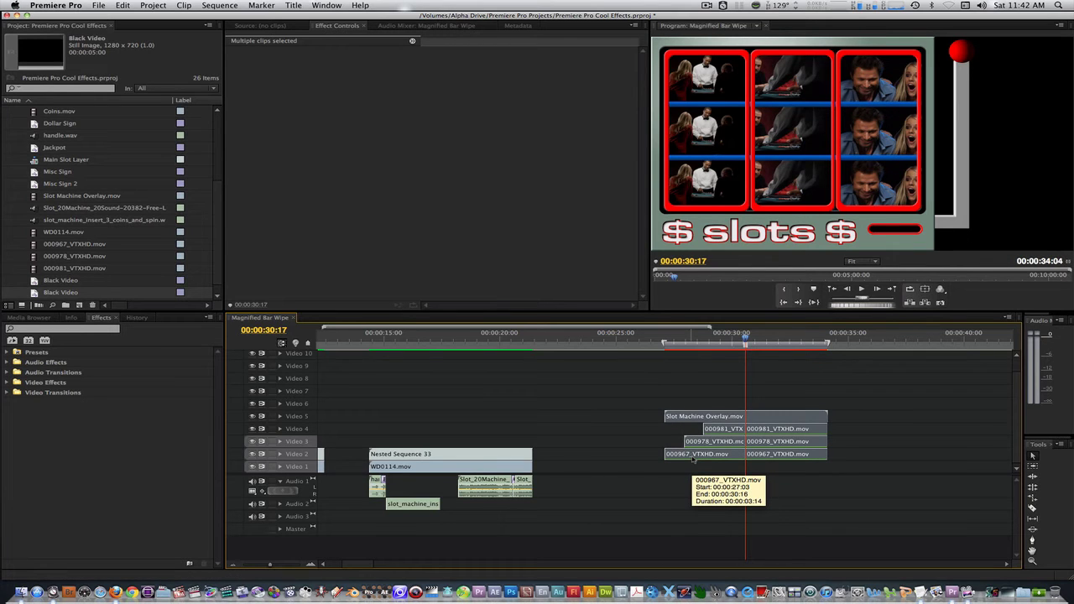
left_click_drag(50, 292, 704, 467)
left_click_drag(779, 466, 825, 460)
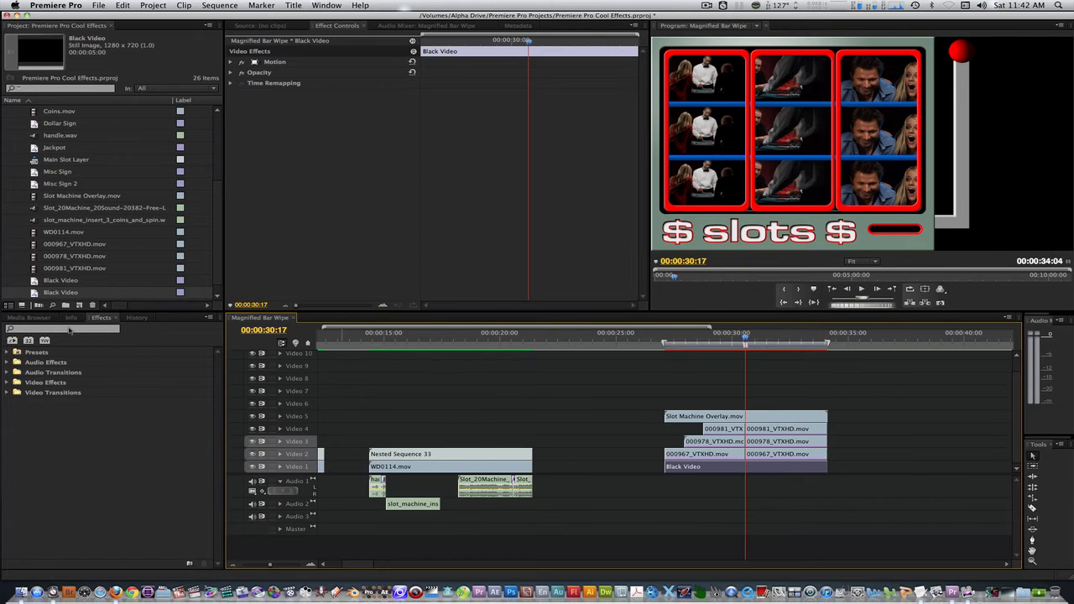
Step: Apply the Crop effect to the Black Video clip and set Crop Right to 33%
left_click(71, 329)
type("crop")
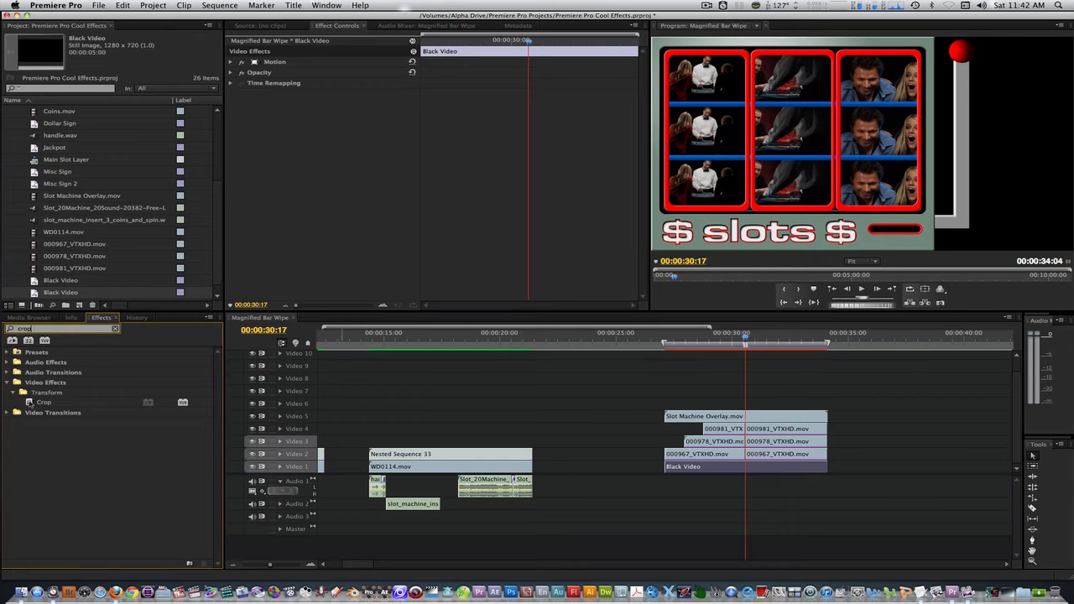
left_click_drag(30, 403, 732, 469)
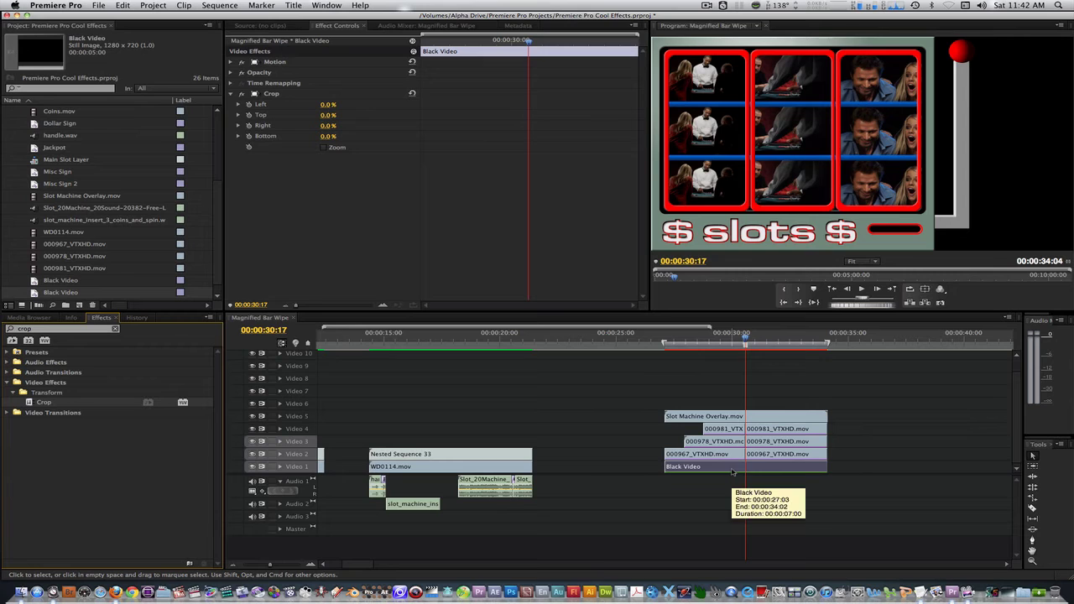
left_click(732, 470)
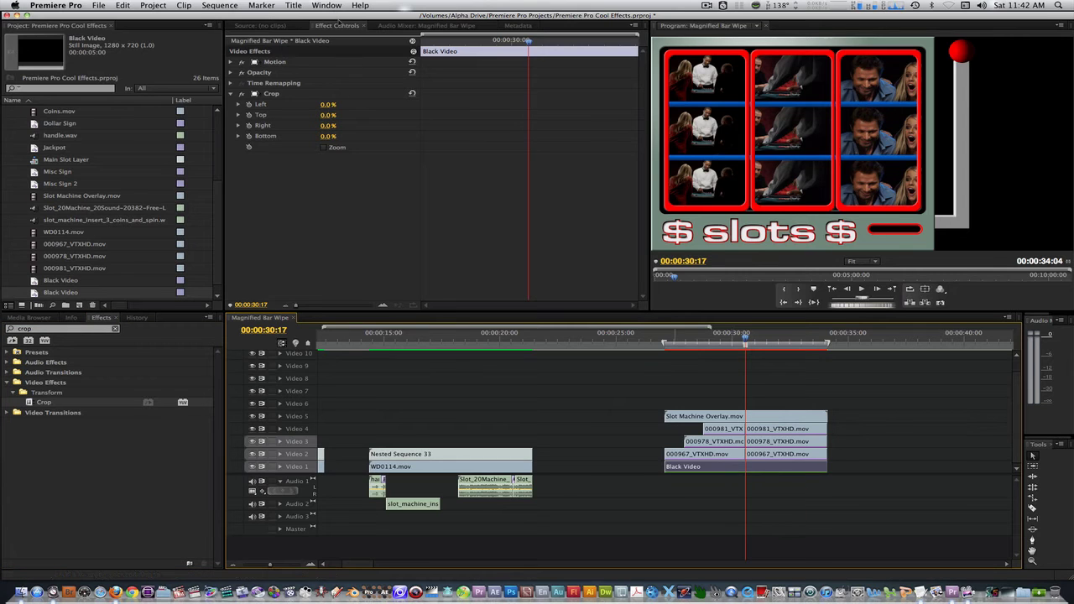
left_click(334, 27)
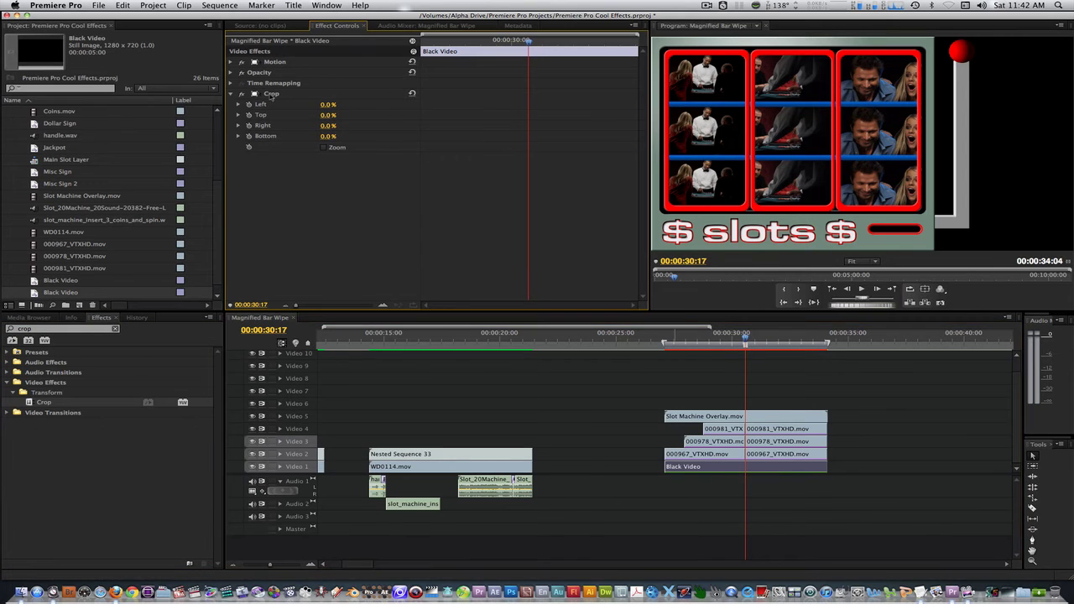
left_click(271, 96)
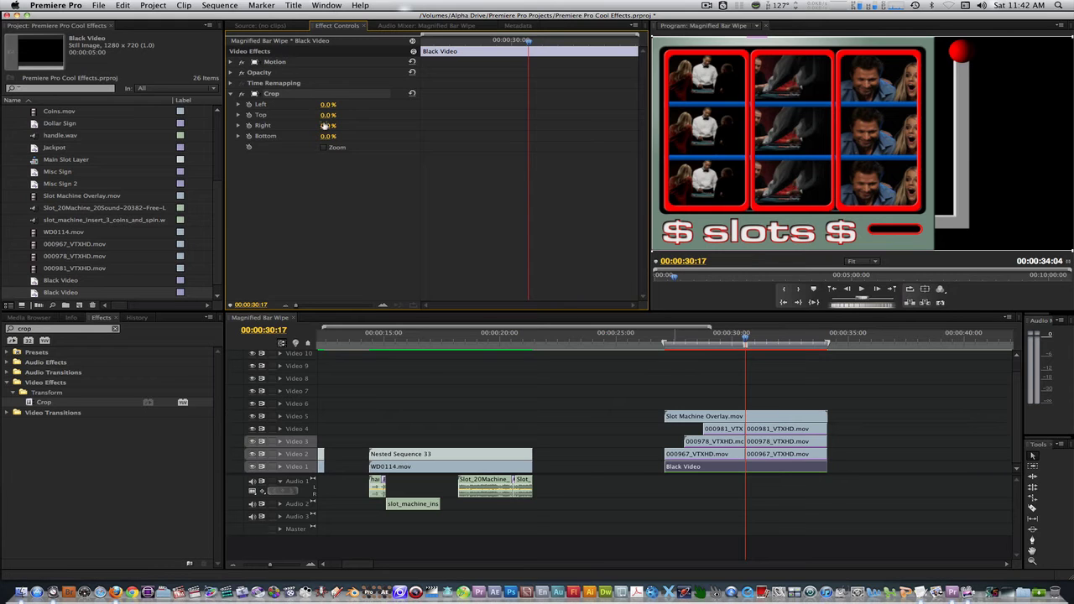
left_click_drag(327, 125, 349, 125)
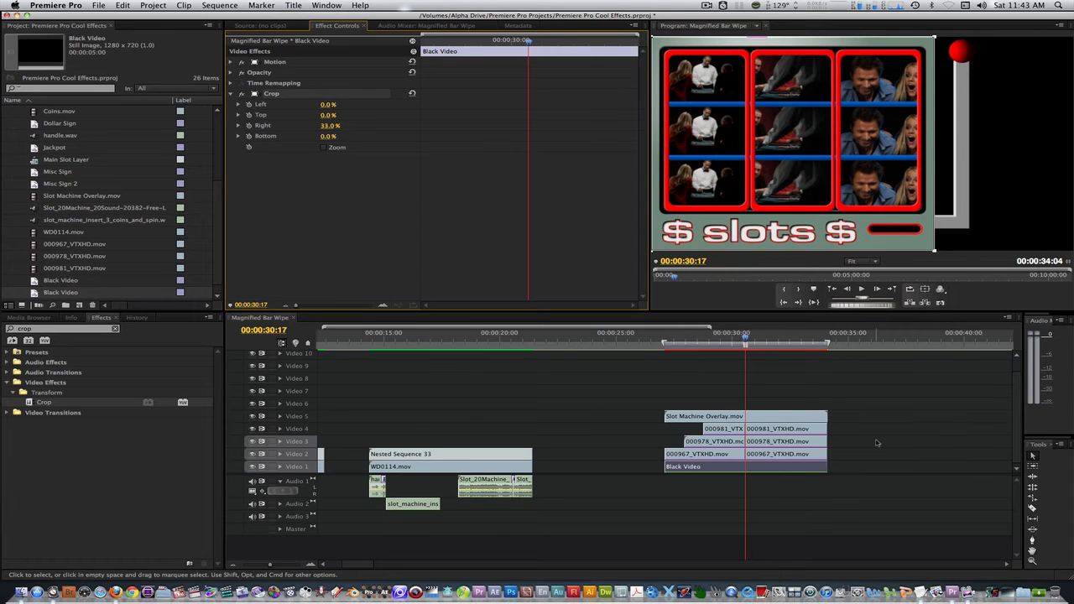
Step: Apply the Black & White effect to the three frozen reel clips
left_click_drag(855, 429, 781, 446)
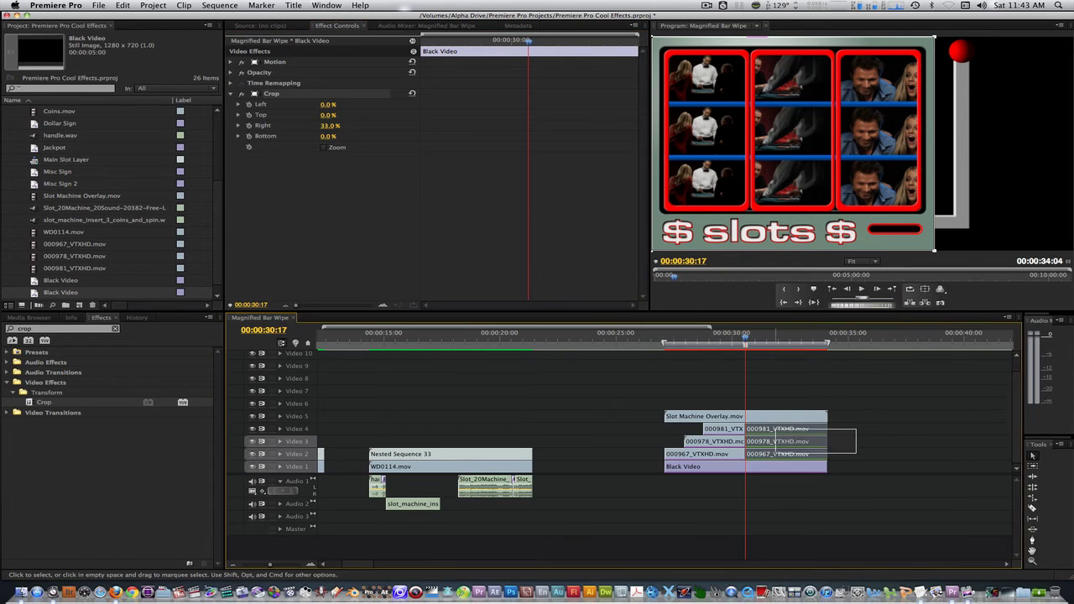
left_click_drag(744, 453, 776, 454)
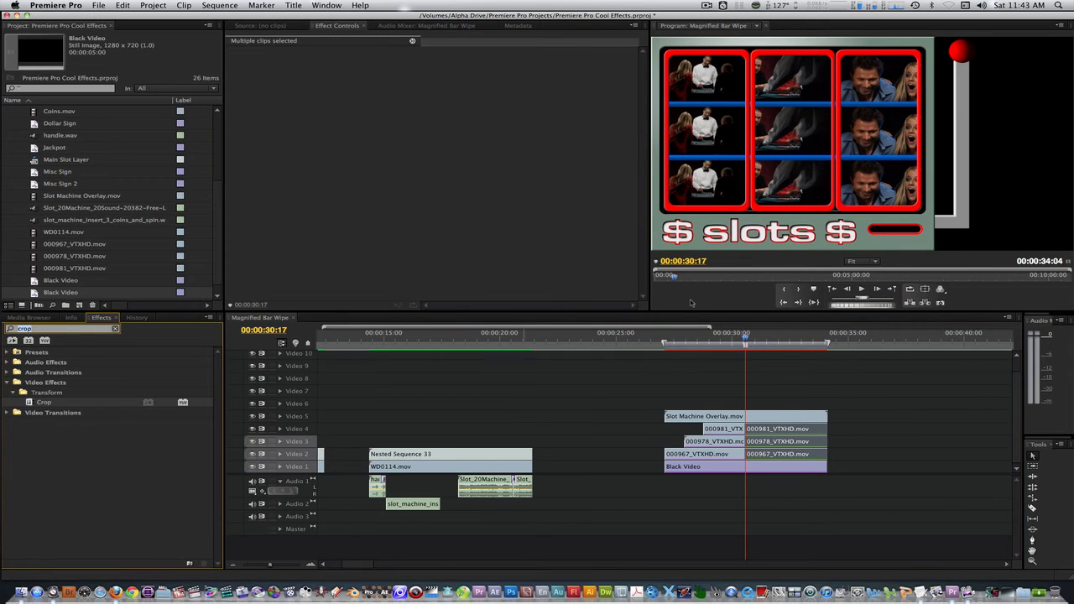
type("black")
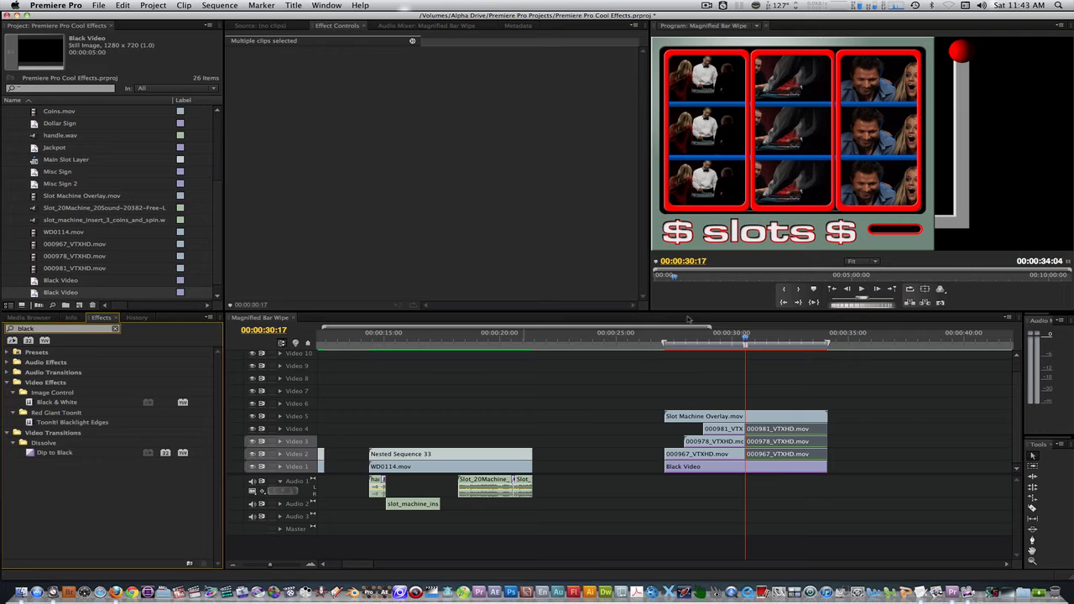
left_click(29, 402)
left_click_drag(29, 403, 813, 445)
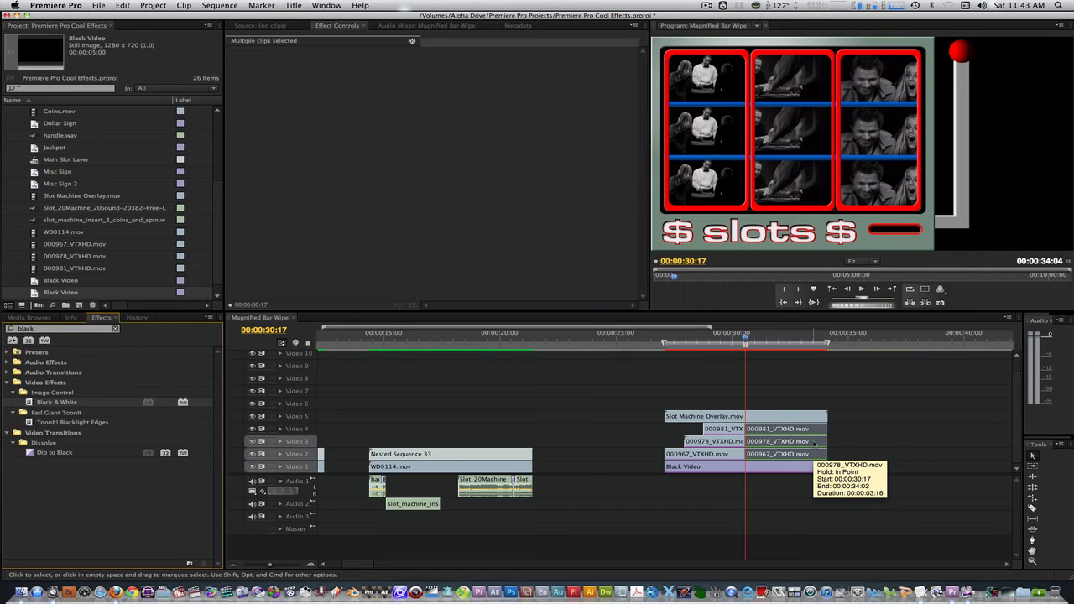
Step: Move Slot Machine Overlay to Video 8 and place Misc Sign, Misc Sign 2 and Dollar Sign on Video 5–7
key("super+shift+a")
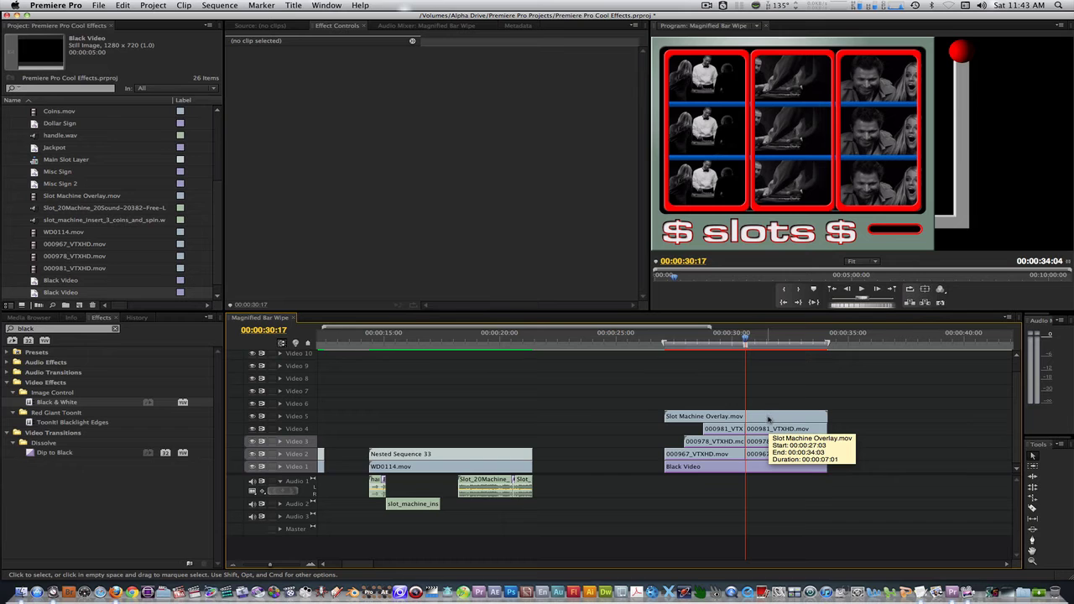
left_click_drag(768, 417, 768, 387)
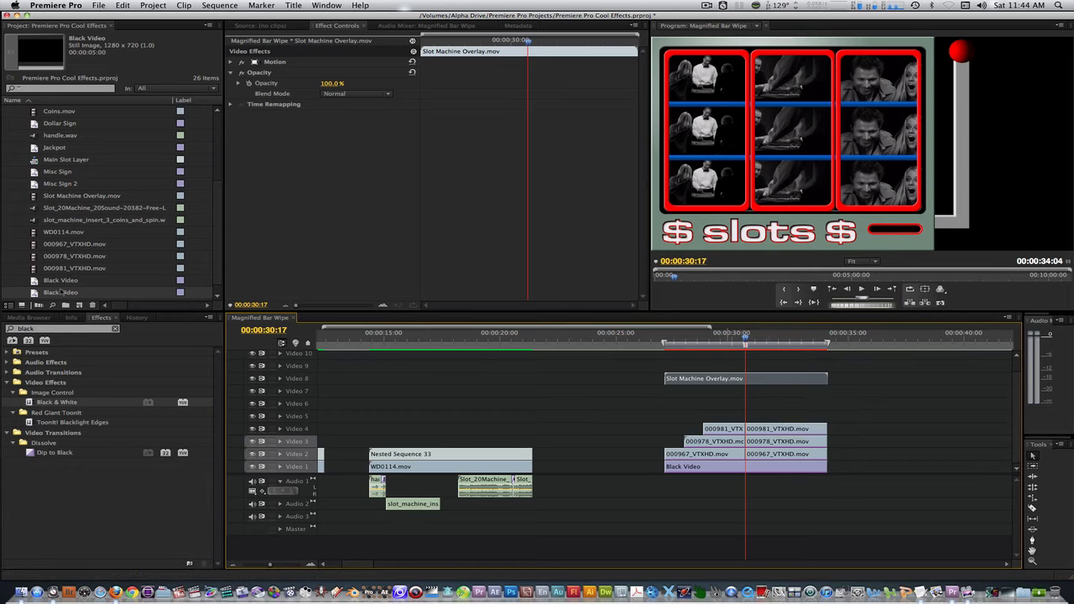
left_click_drag(52, 171, 745, 414)
left_click_drag(60, 183, 746, 404)
left_click_drag(59, 124, 778, 393)
Step: Shift the Misc Sign title's position slightly down
left_click(242, 62)
left_click(792, 415)
left_click_drag(357, 73, 359, 74)
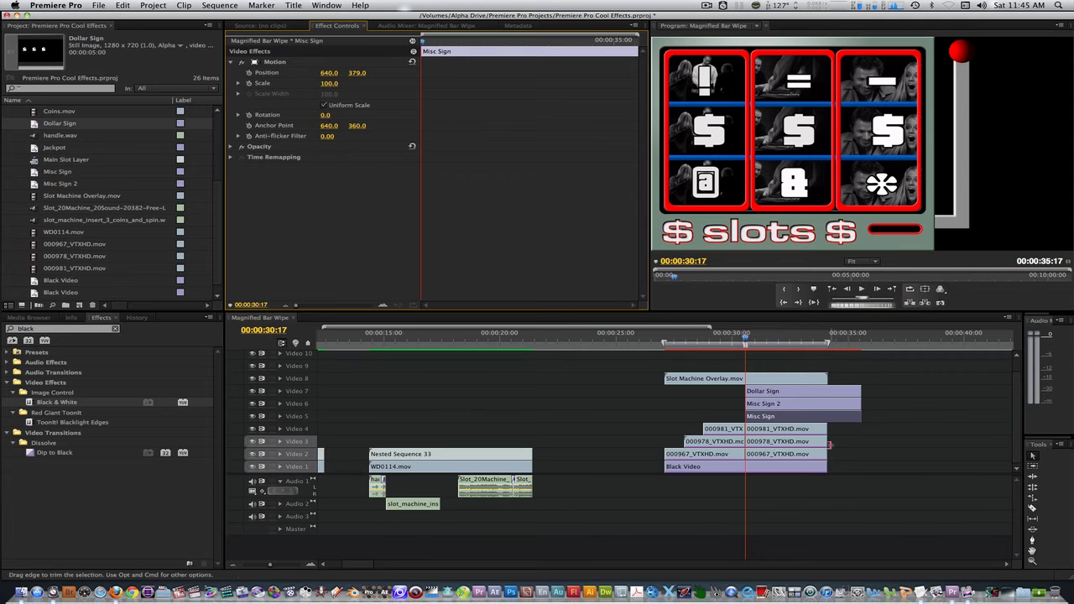
Step: Trim the three sign titles to end at 00:00:34:03 with the reel clips
left_click_drag(895, 384, 826, 421)
left_click_drag(860, 394, 826, 394)
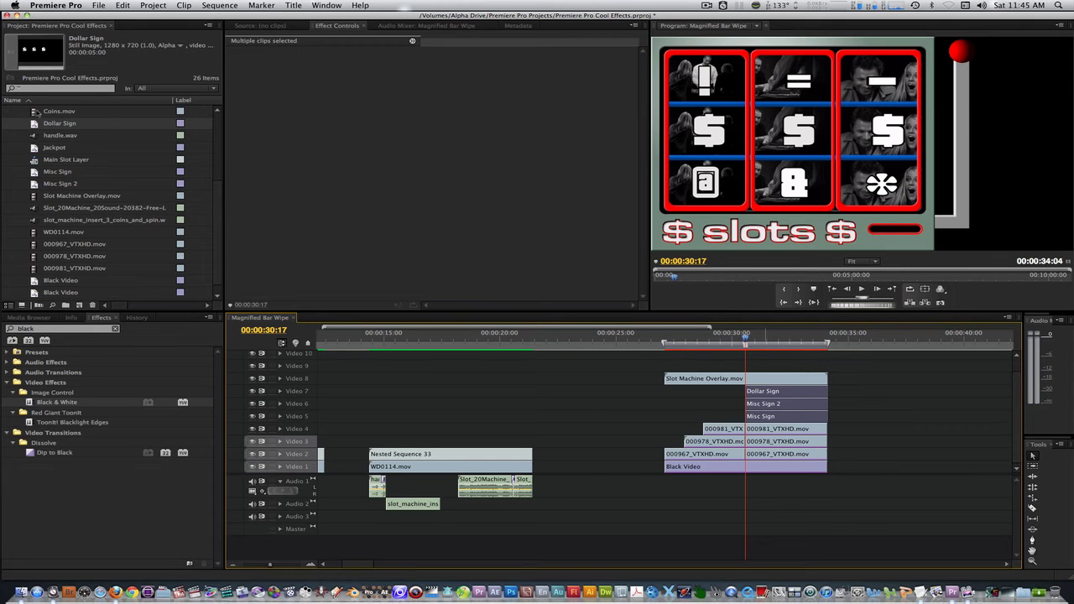
Step: Place Coins.mov on Video 9, preview it, start it at 00:00:31:02 and trim its end to match
left_click_drag(34, 112, 748, 366)
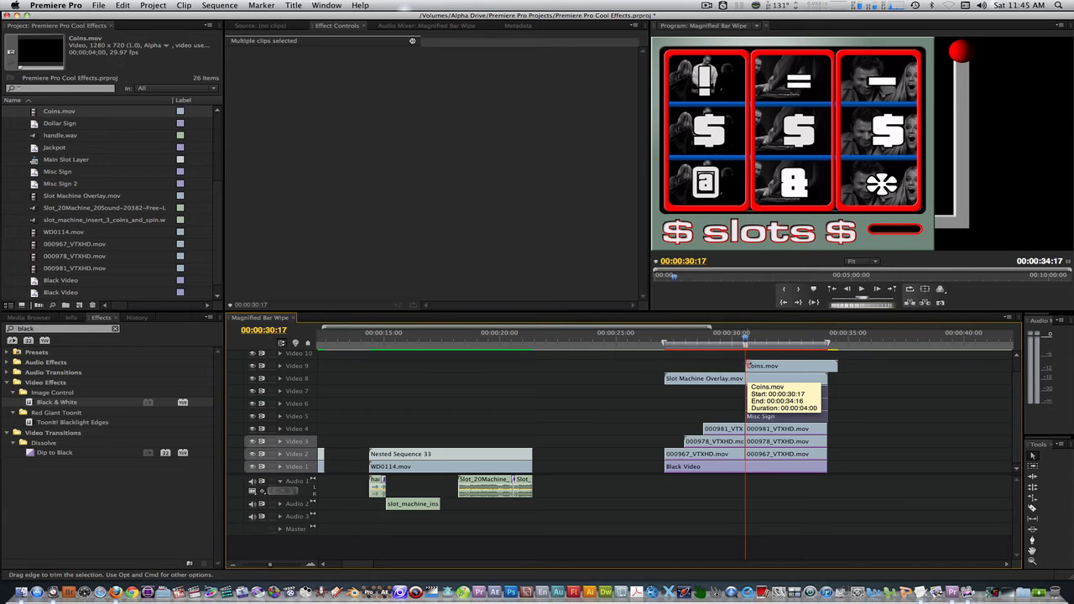
key("space")
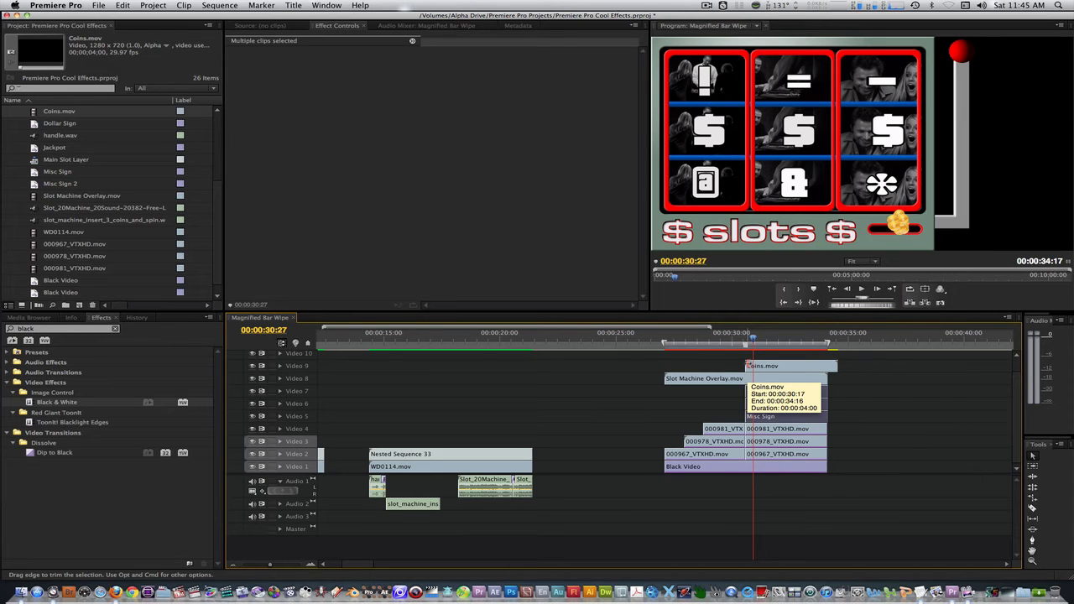
left_click_drag(770, 370, 780, 366)
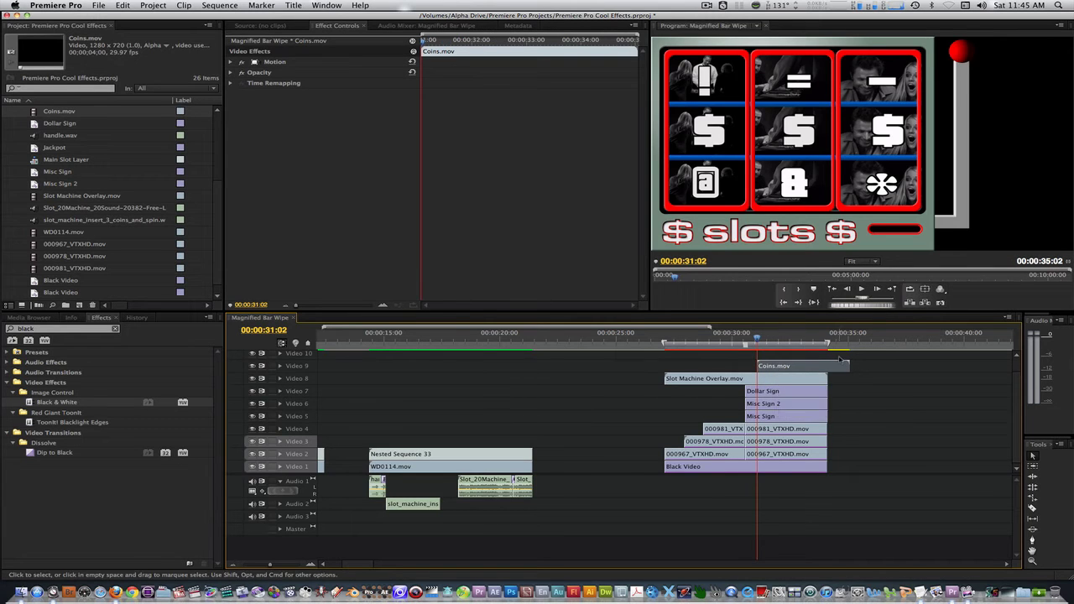
left_click_drag(849, 366, 827, 365)
scroll(1018, 382, "up", 2)
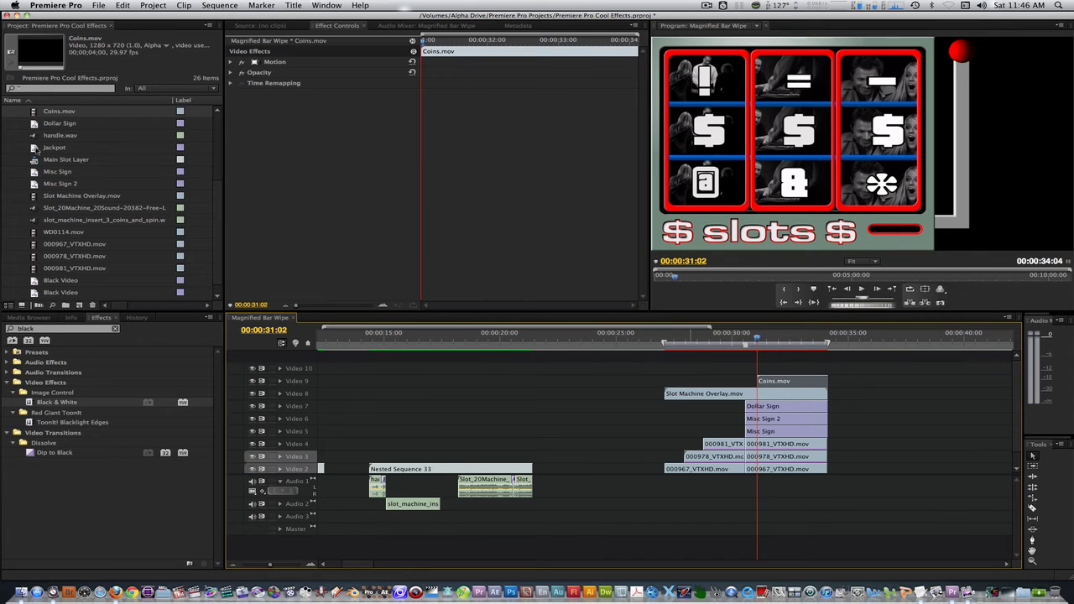
Step: Place the Jackpot title on Video 10 and trim it to end at 00:00:34:03
left_click_drag(41, 148, 762, 369)
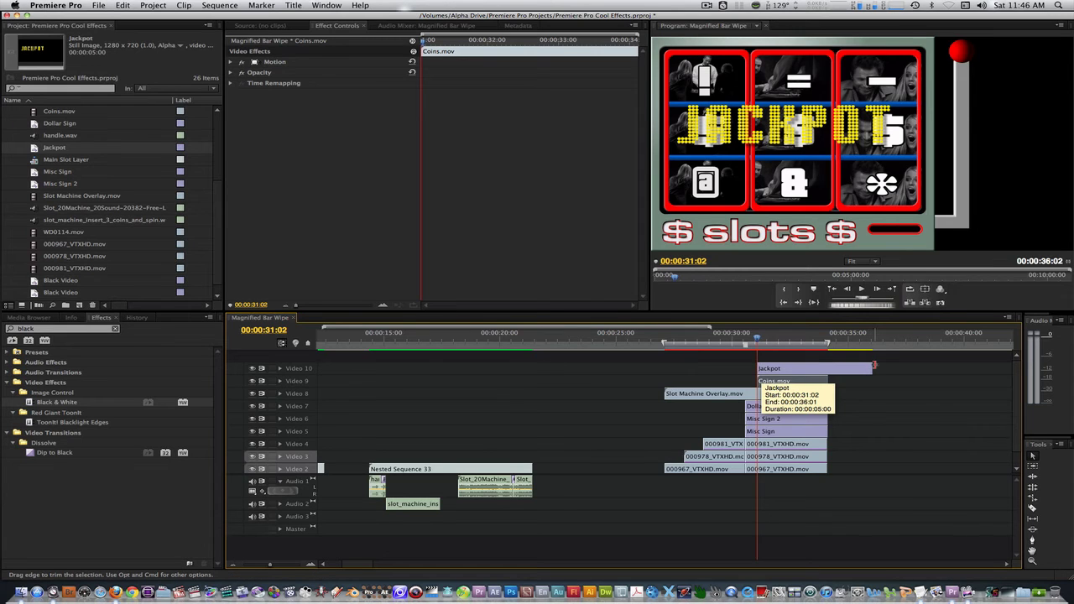
left_click_drag(873, 366, 826, 368)
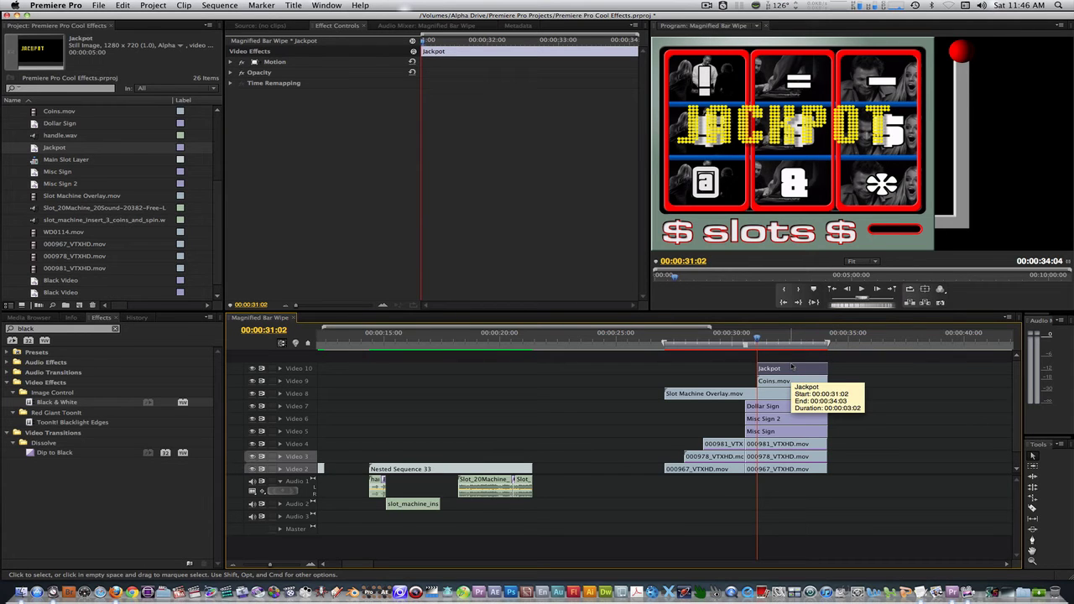
left_click(232, 74)
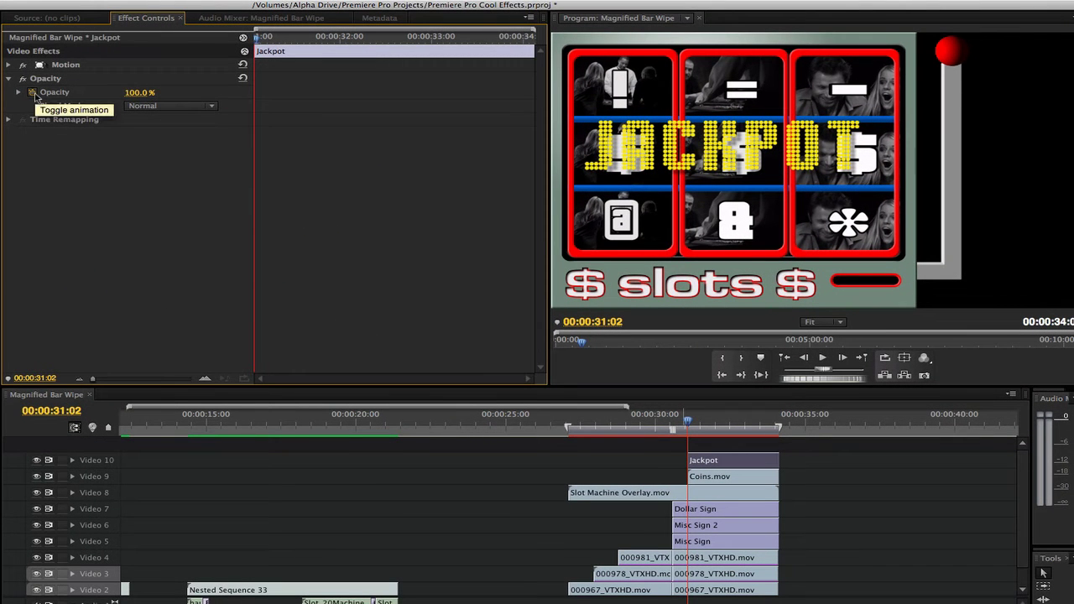
Step: Start opacity keyframing on the Jackpot title and set 60% at 00:00:31:12
left_click(34, 94)
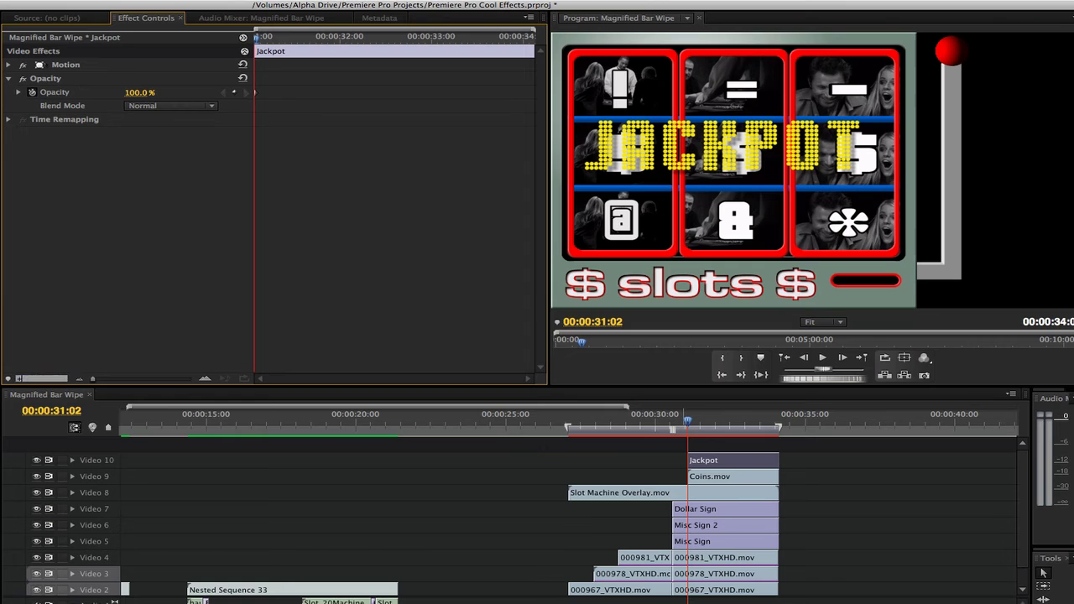
type("10")
key("Return")
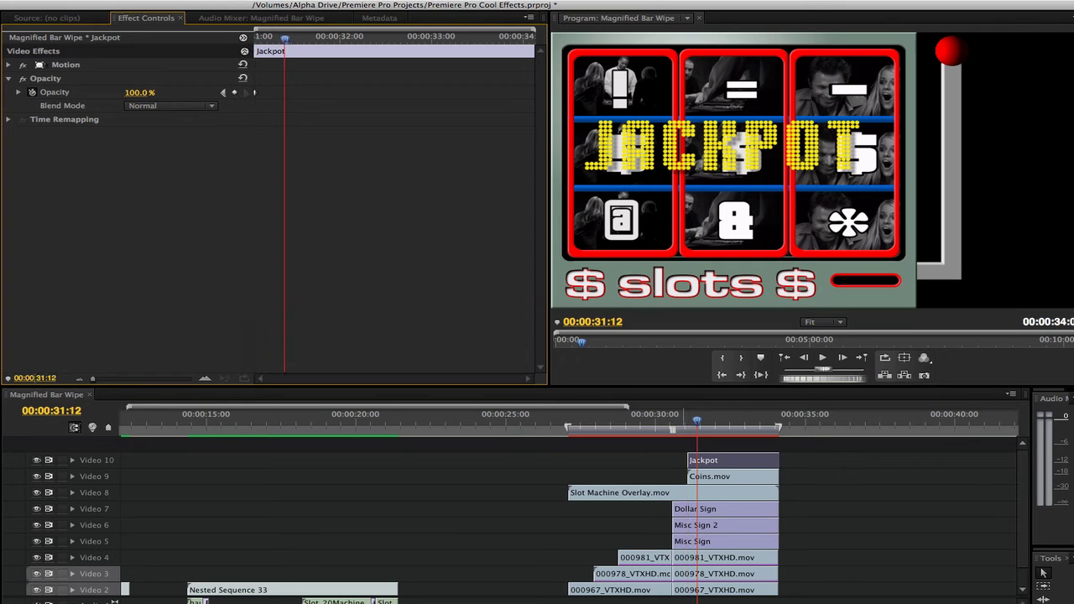
left_click(140, 92)
type("60")
key("Return")
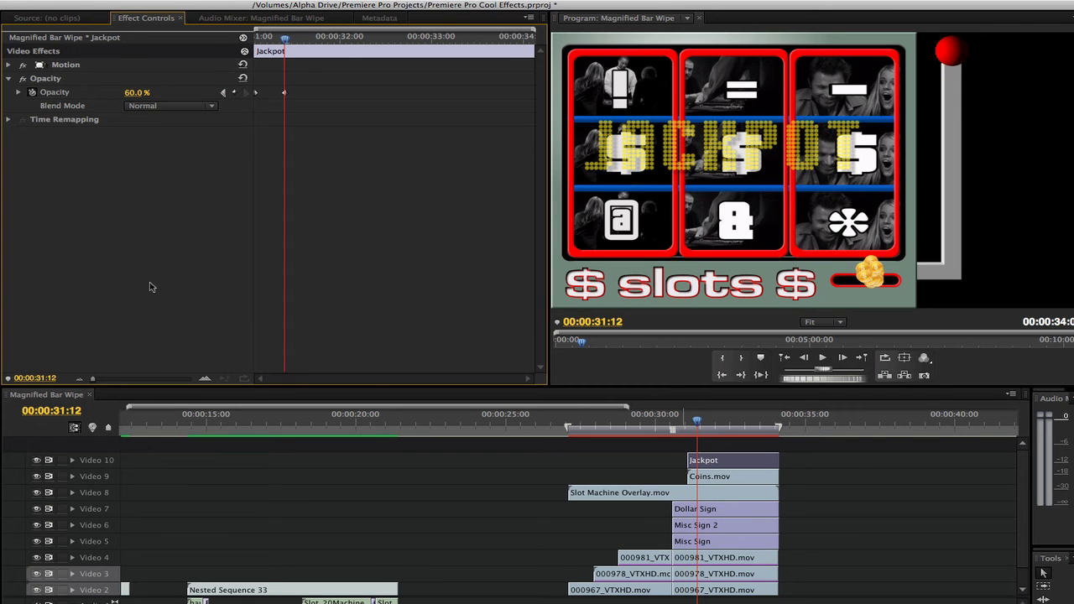
Step: Add a 100% opacity keyframe ten frames later at 00:00:31:22
left_click(25, 379)
type("+10")
key("Return")
left_click(139, 93)
type("10")
key("Return")
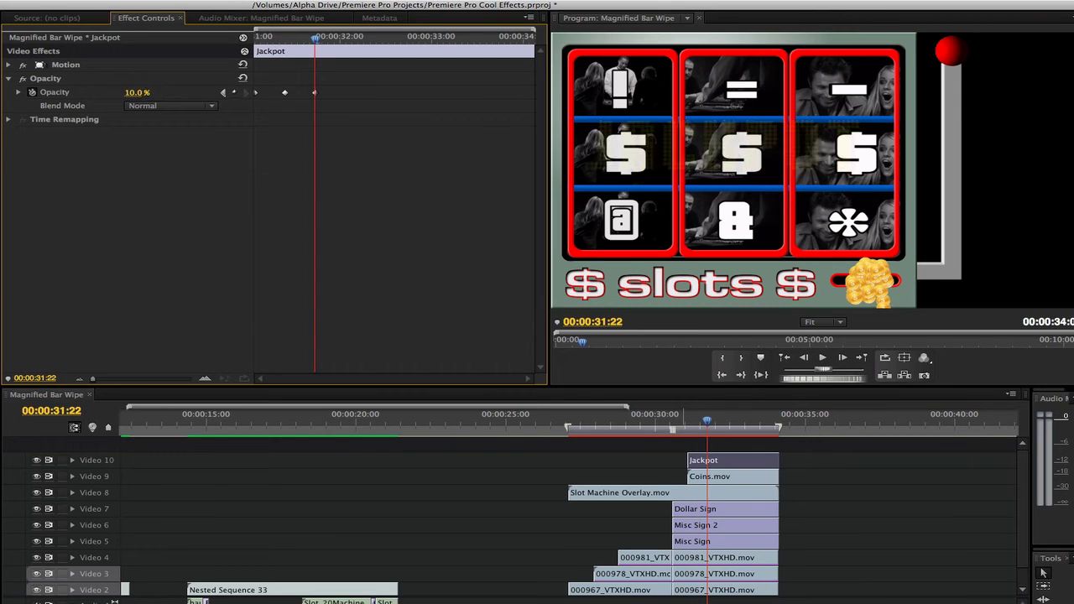
left_click(139, 93)
type("100")
key("Return")
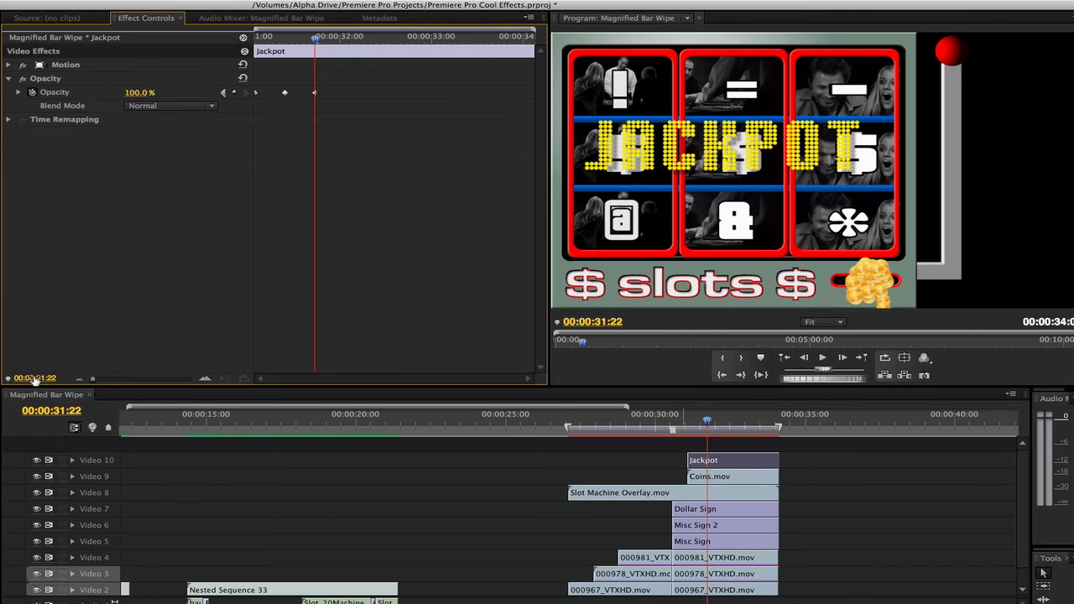
Step: Add a 60% opacity keyframe at 00:00:32:02, then select all the title's opacity keyframes
left_click_drag(34, 380, 37, 380)
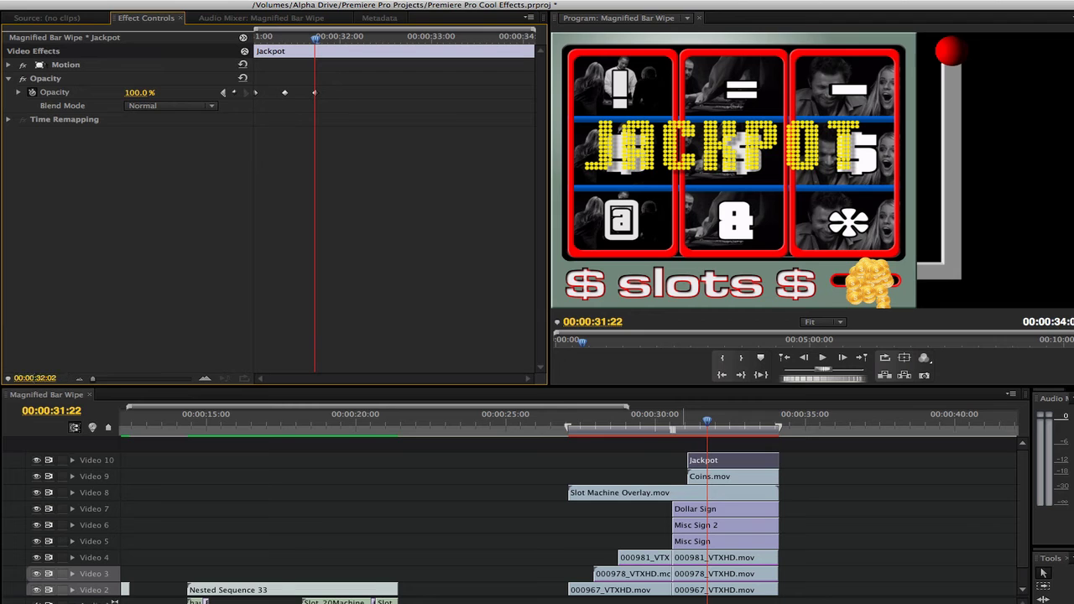
left_click(139, 92)
type("60")
key("Return")
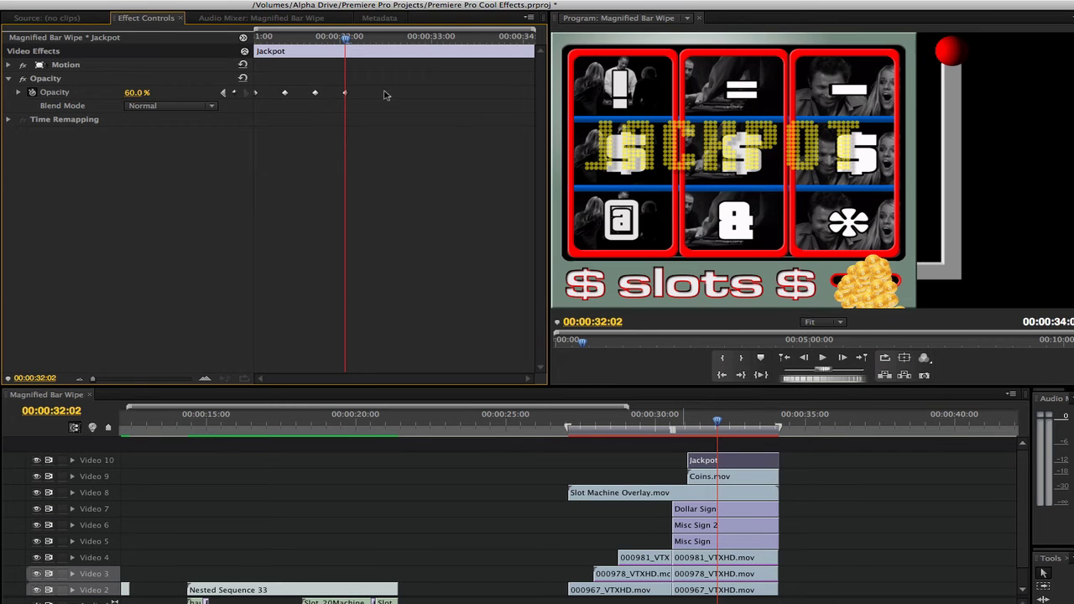
left_click_drag(375, 90, 235, 94)
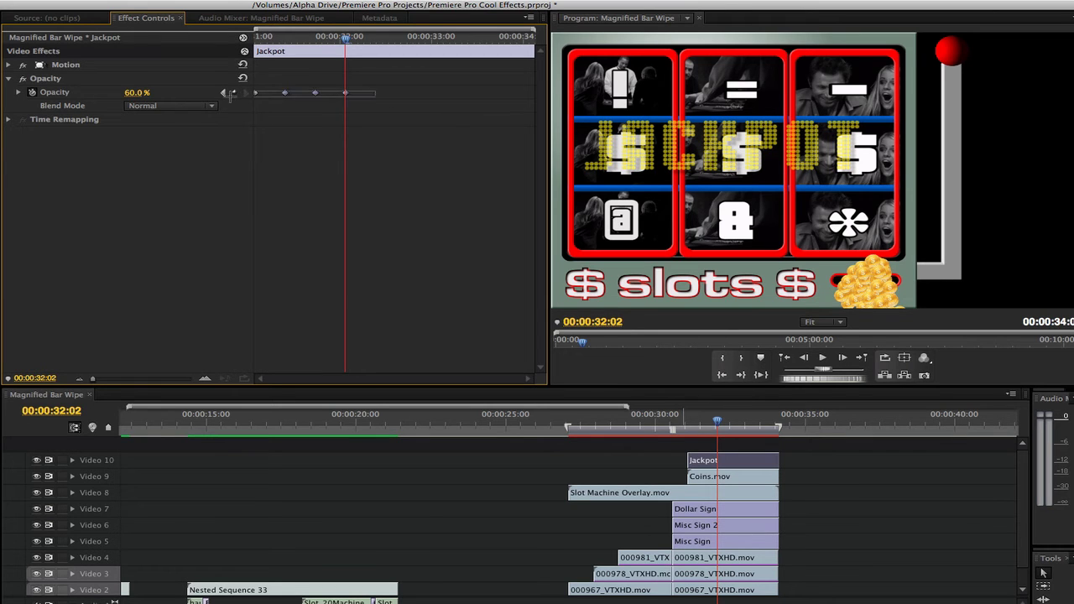
Step: Copy the Jackpot opacity keyframes and paste them at 00:00:32:12
right_click(345, 96)
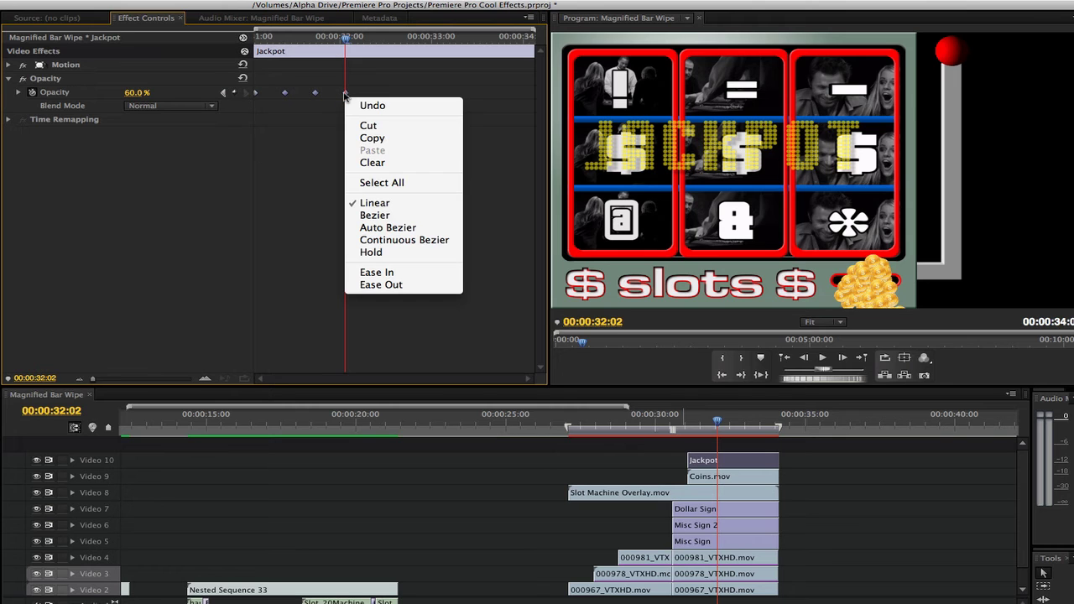
left_click(371, 138)
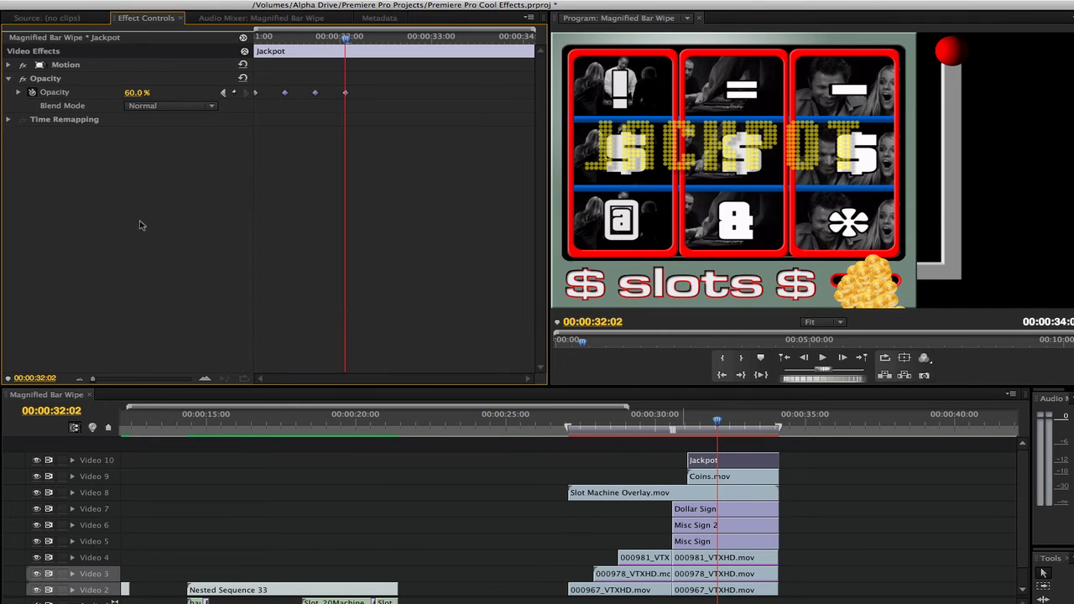
left_click(37, 379)
type("+10")
key("Return")
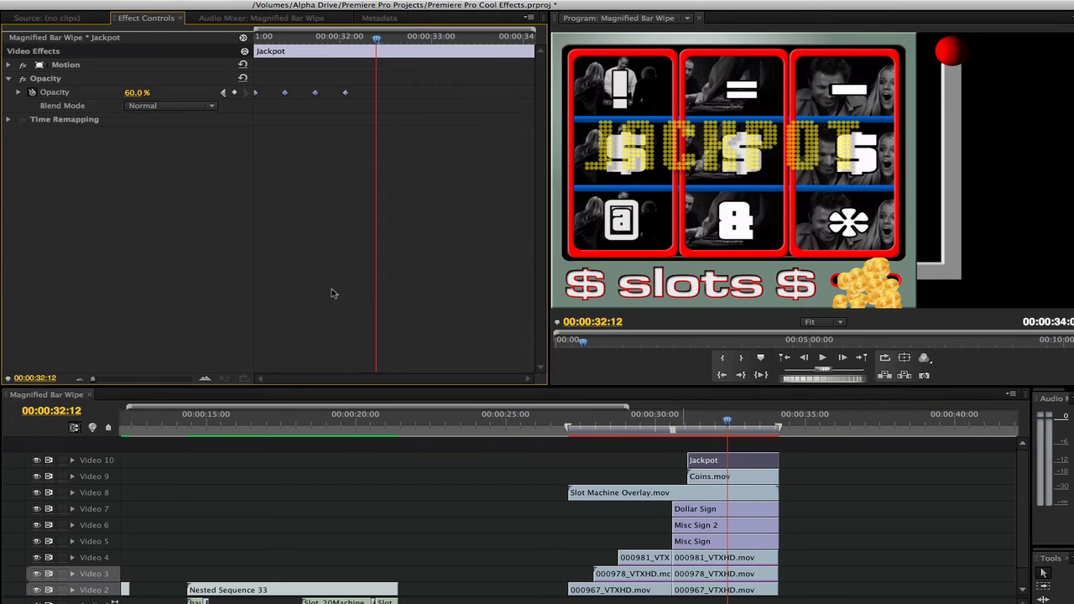
key("super+v")
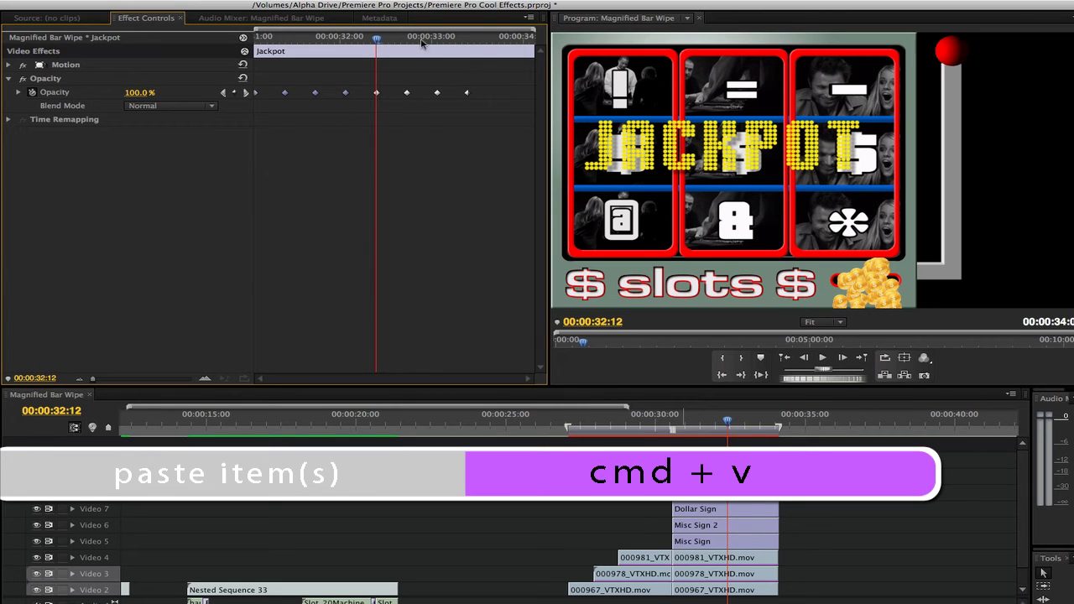
Step: Paste the opacity keyframes again further along, then return to 00:00:31:15 to review the blinking
left_click_drag(421, 40, 466, 39)
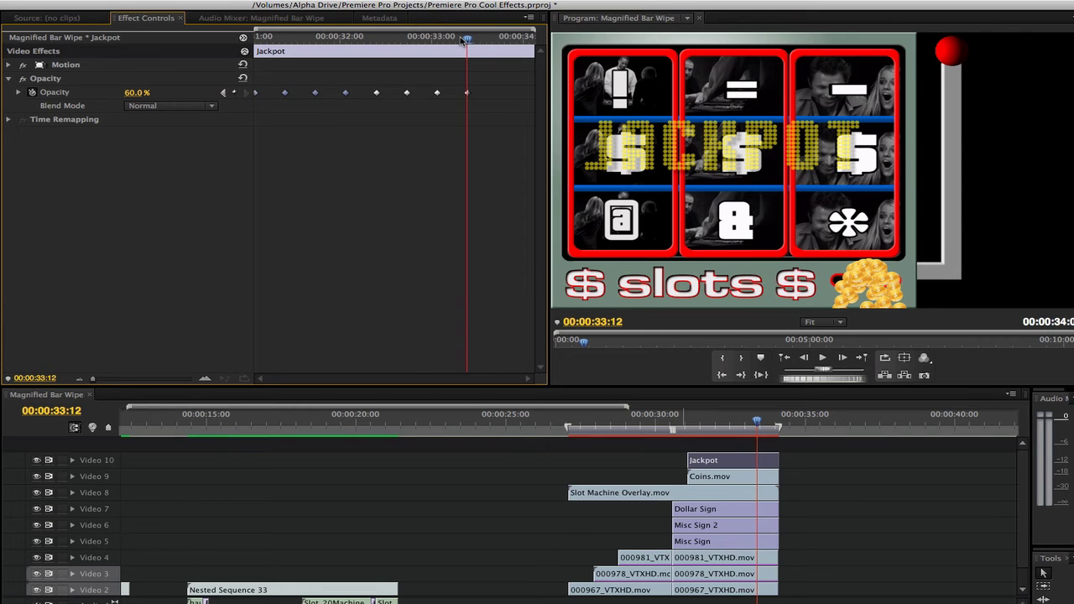
key("shift+Right")
key("shift+Right")
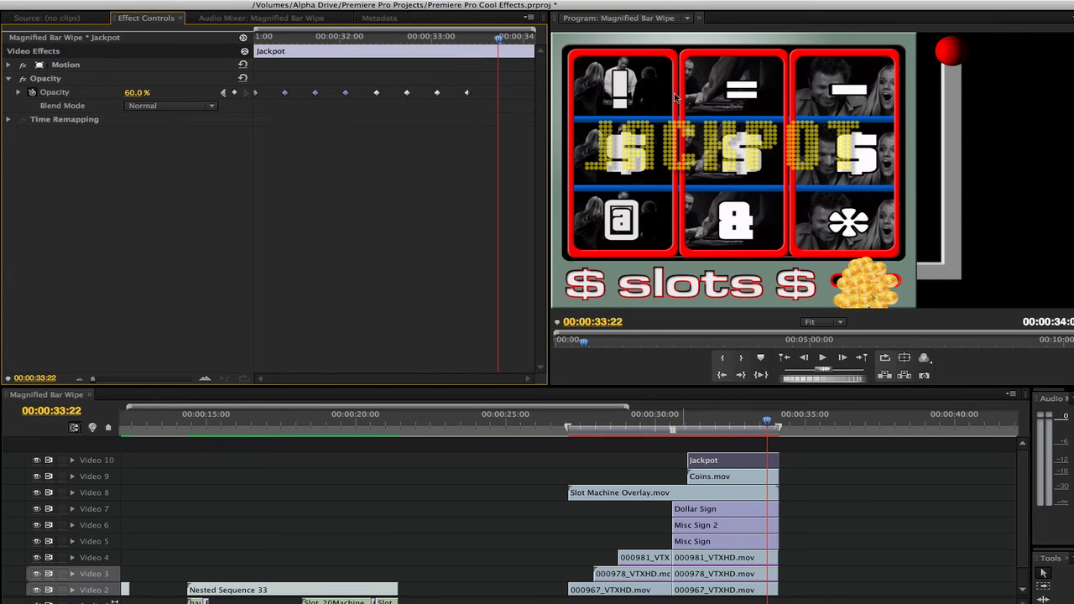
right_click(176, 160)
left_click(201, 235)
left_click(245, 92)
left_click(246, 93)
left_click_drag(709, 426, 701, 426)
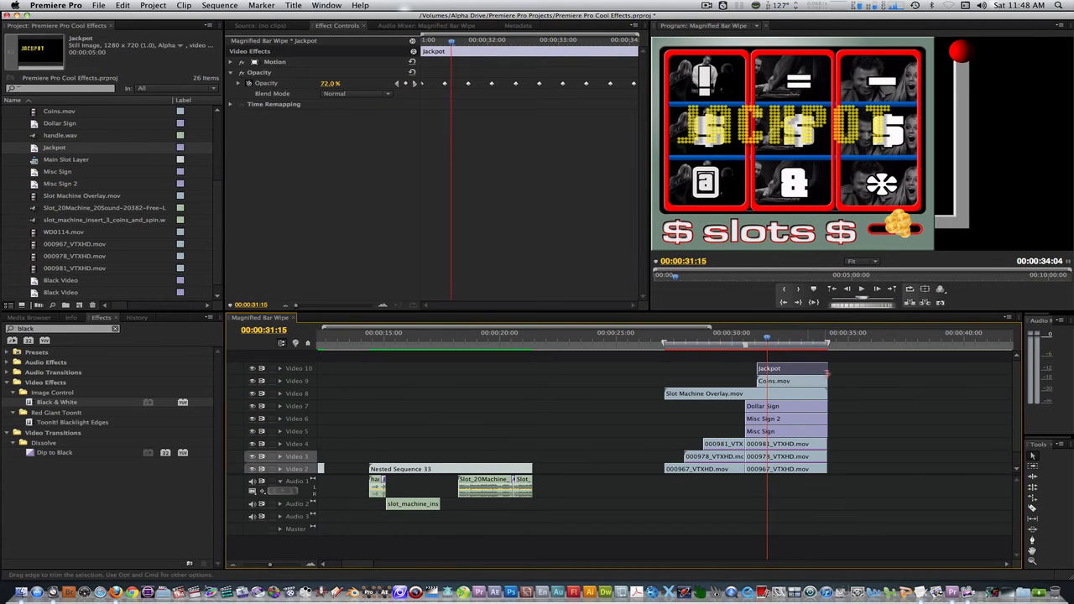
Step: Nest the clips on Video 2–10 plus Black Video and name the nest 'Main Slot Machine Layer'
left_click_drag(867, 356, 667, 463)
scroll(890, 468, "down", 1)
left_click(793, 471, "shift")
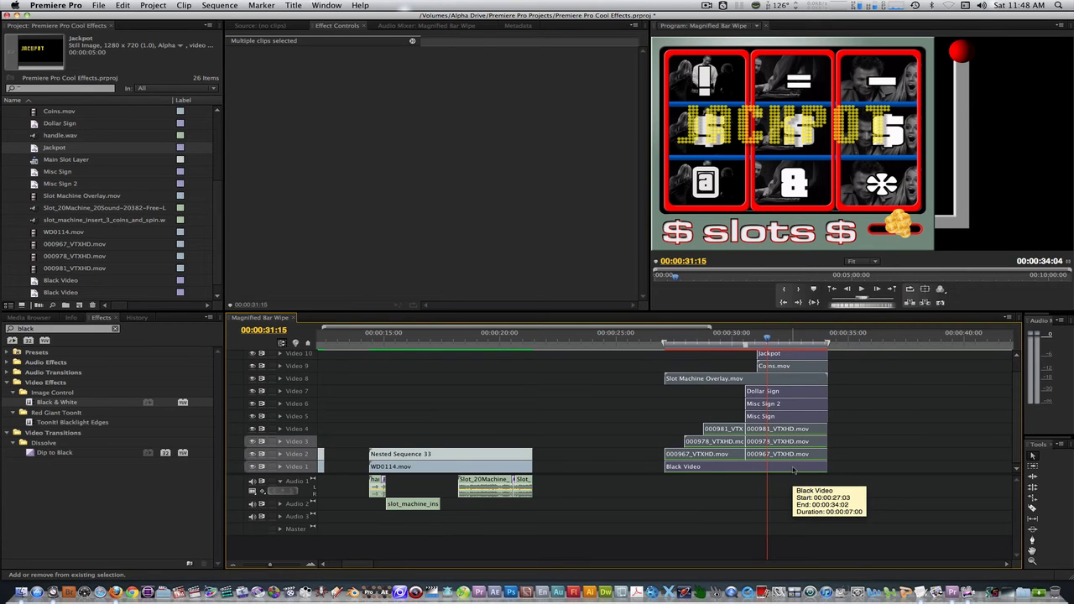
key("alt+shift+n")
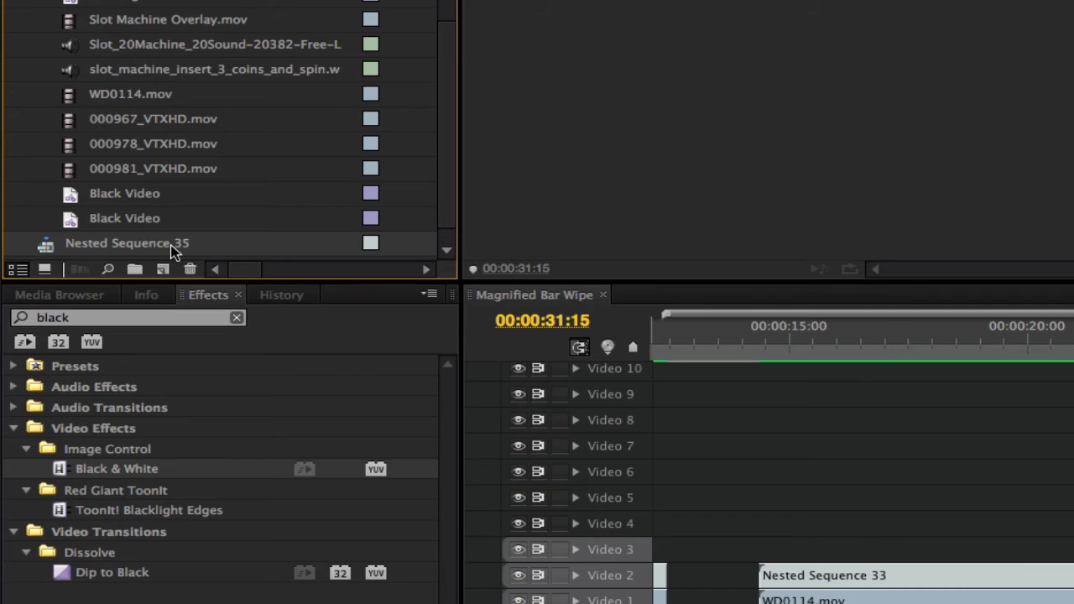
left_click(171, 245)
type("Main Slo")
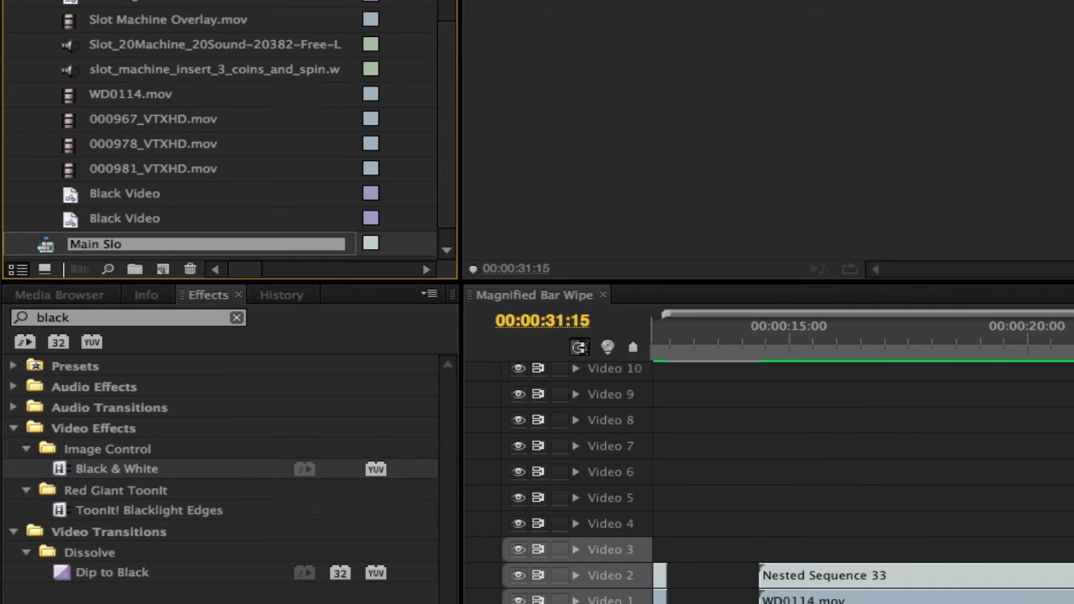
type("t Machine Layer")
key("Return")
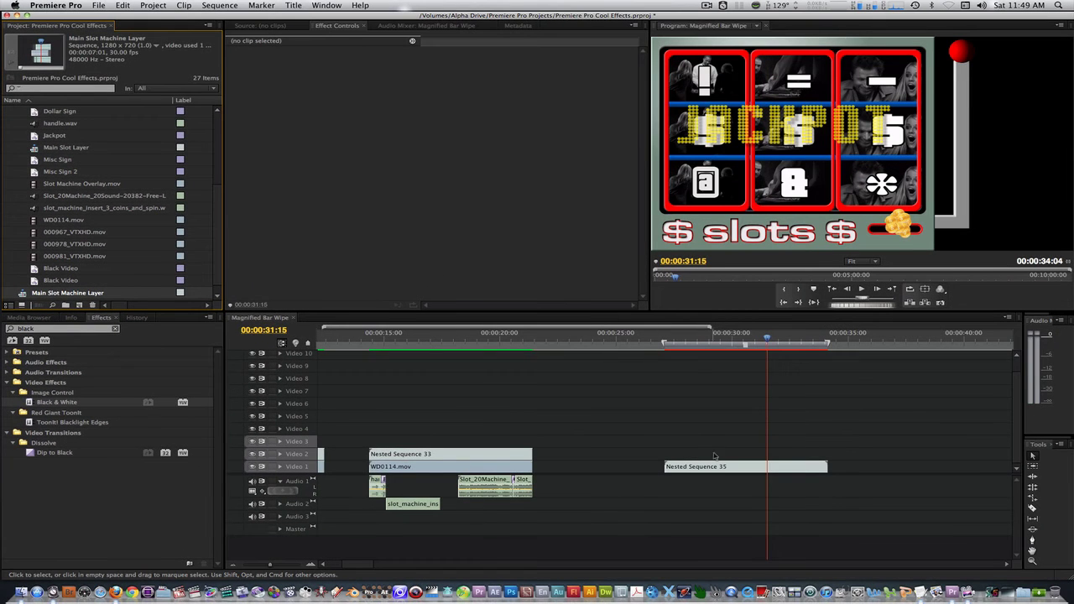
Step: Move the nested slot machine clip right to Position 811, 360 using Safe Margins
left_click(717, 468)
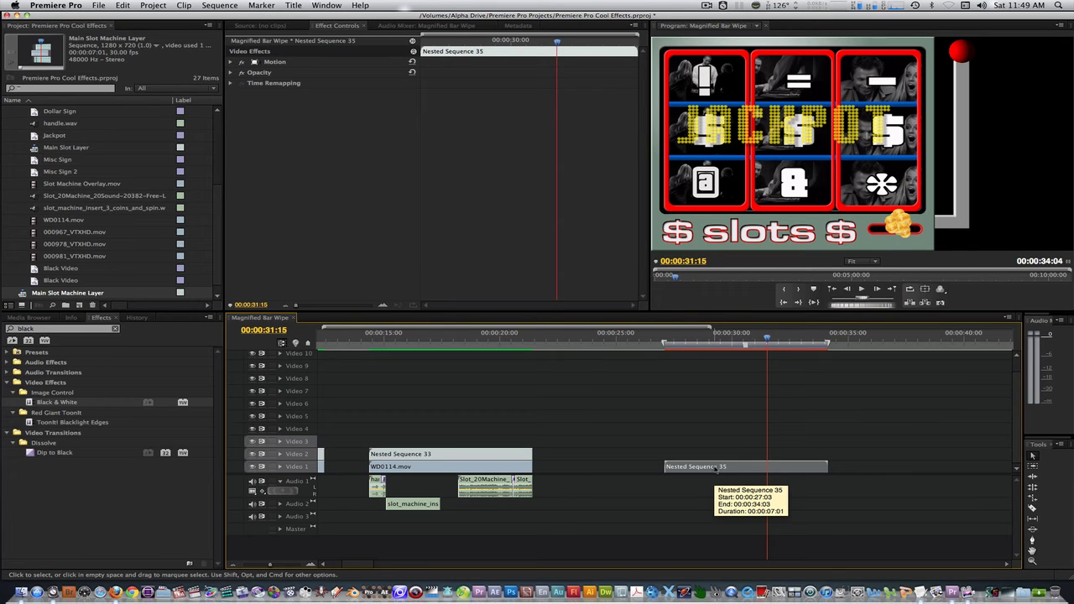
left_click(231, 63)
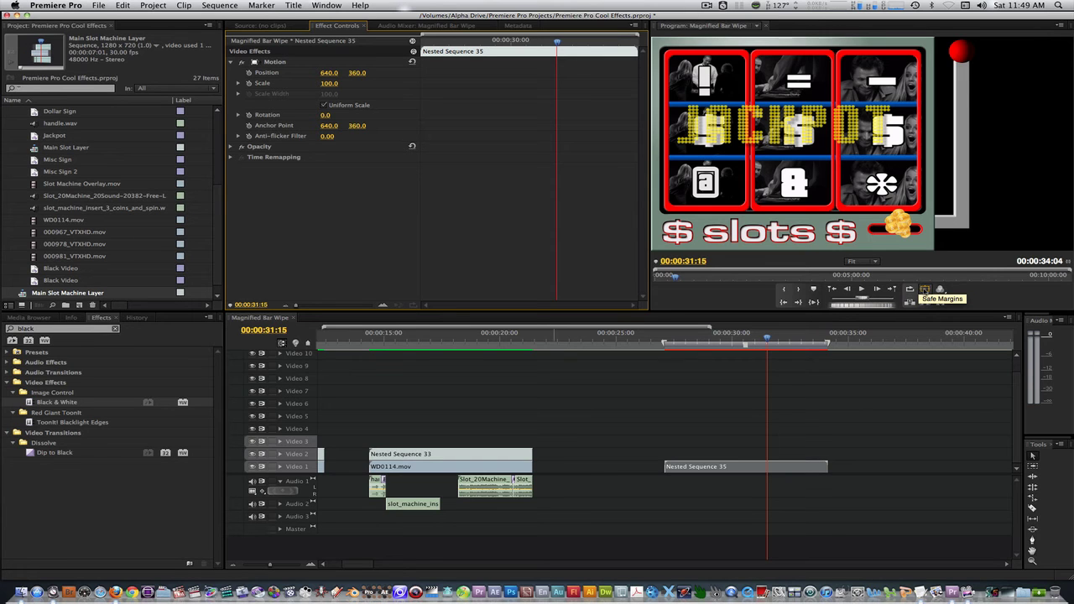
left_click(923, 288)
left_click_drag(805, 143, 860, 142)
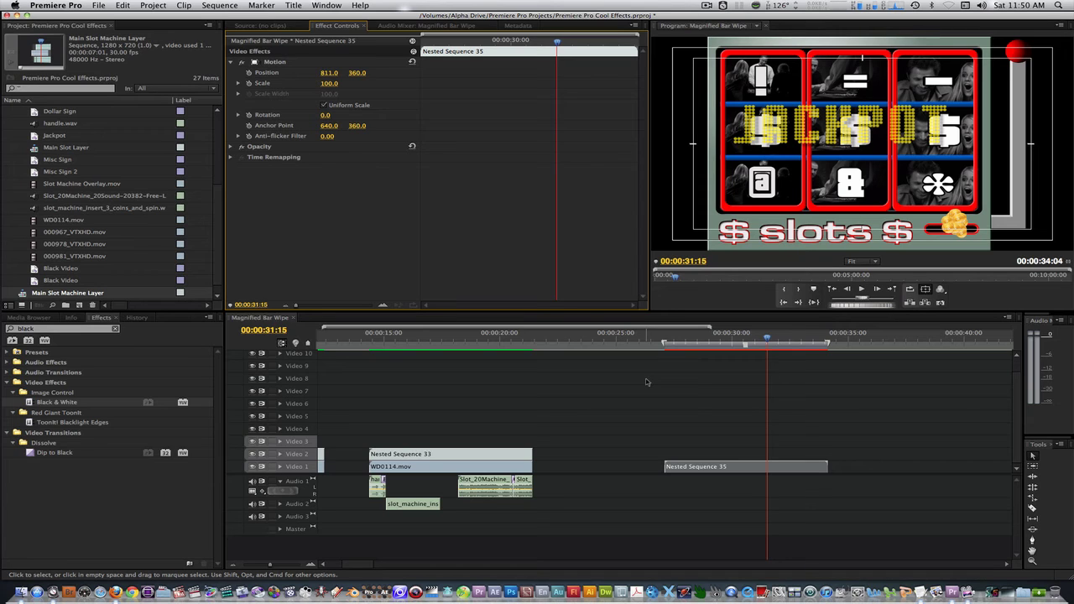
Step: Move the nest to Video 2, add WD0114.mov on Video 1, and scale it to frame size
left_click_drag(758, 466, 755, 454)
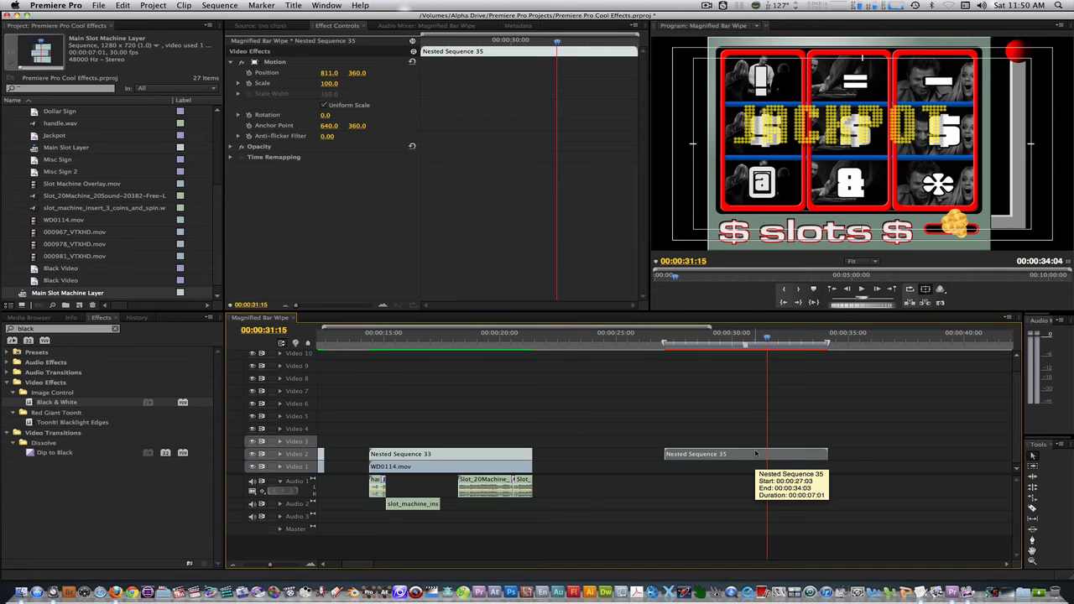
scroll(33, 250, "up", 1)
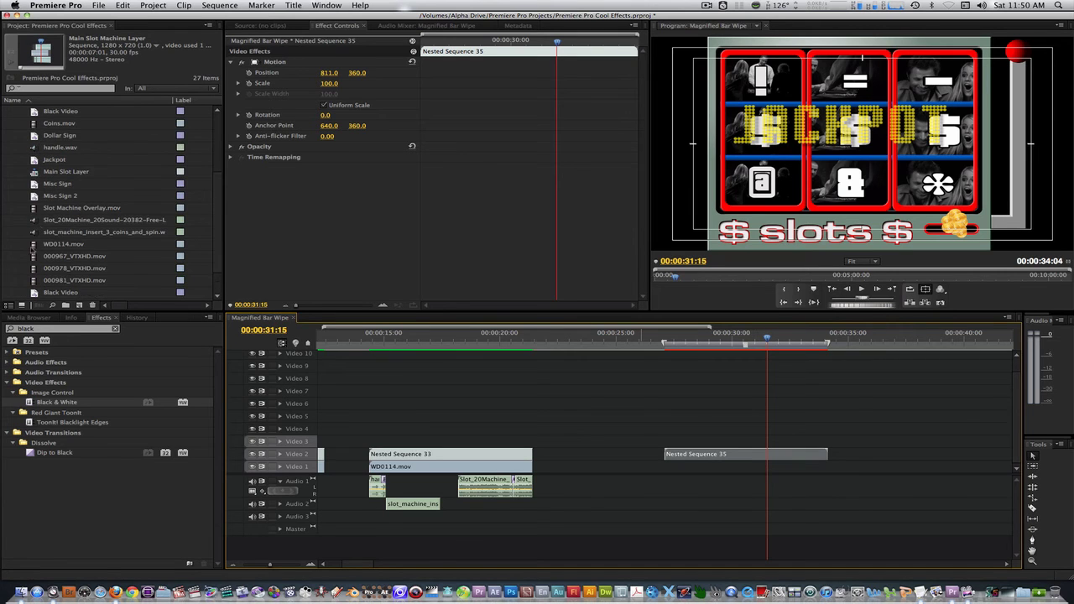
left_click_drag(34, 245, 681, 462)
key("minus")
right_click(681, 462)
left_click(697, 493)
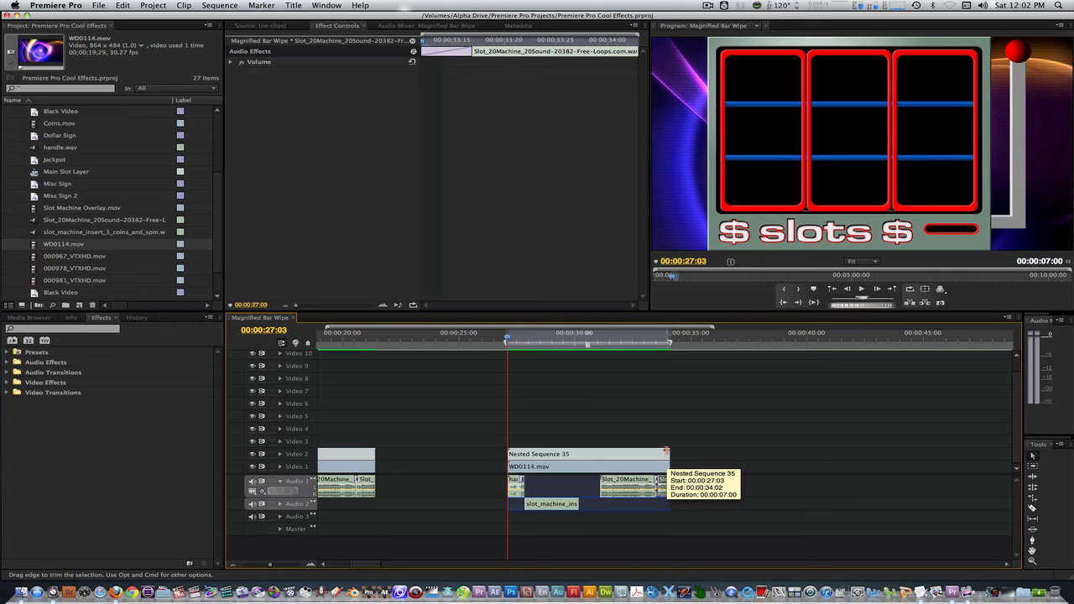
Step: Play the finished slot machine sequence with blinking JACKPOT title through to the end
key("space")
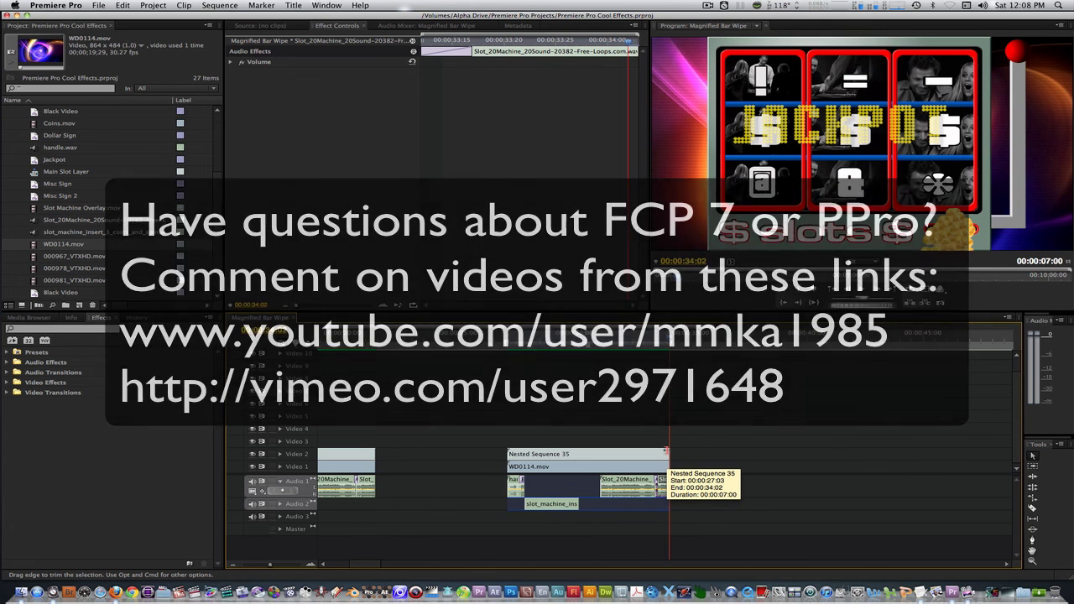
key("super")
Step: Switch to Firefox and scroll the PostHaste page down to its customization section
key("super+Tab")
key("super+Tab")
key("super+Tab")
key("super+Tab")
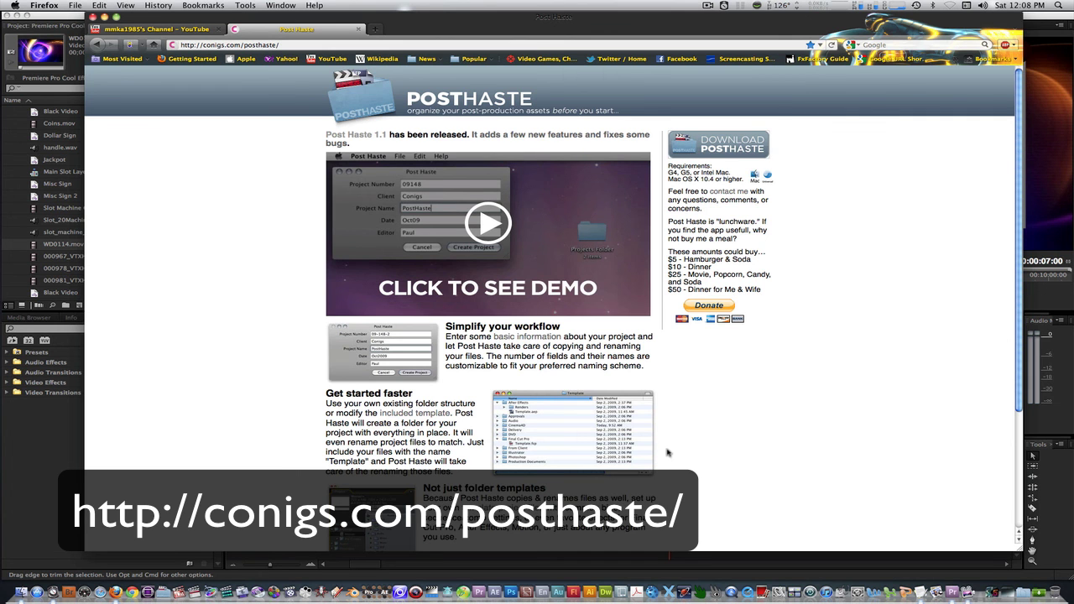
scroll(712, 450, "down", 4)
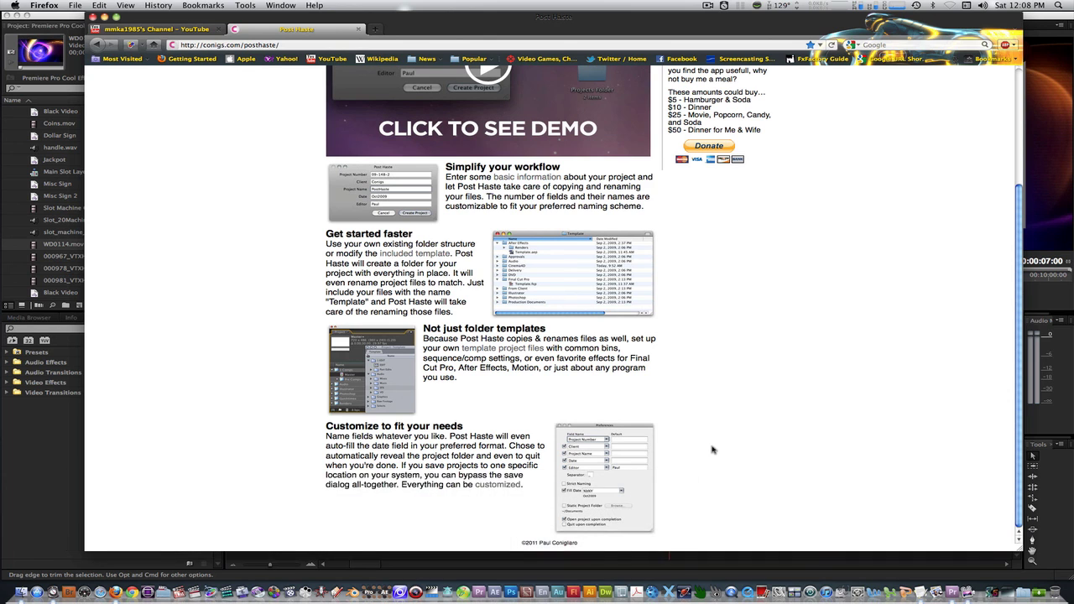
key("super+Tab")
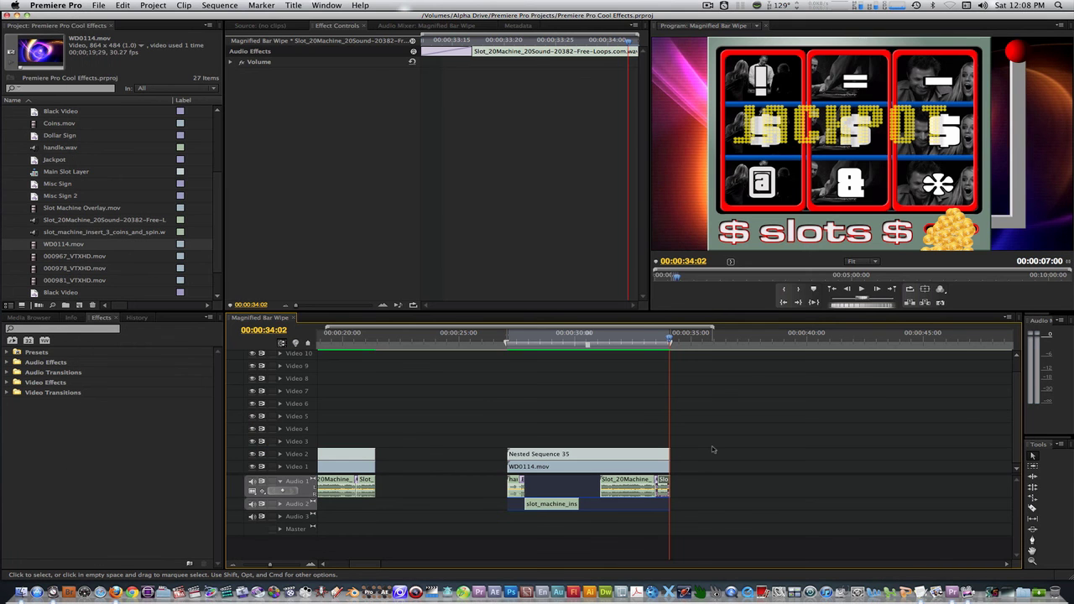